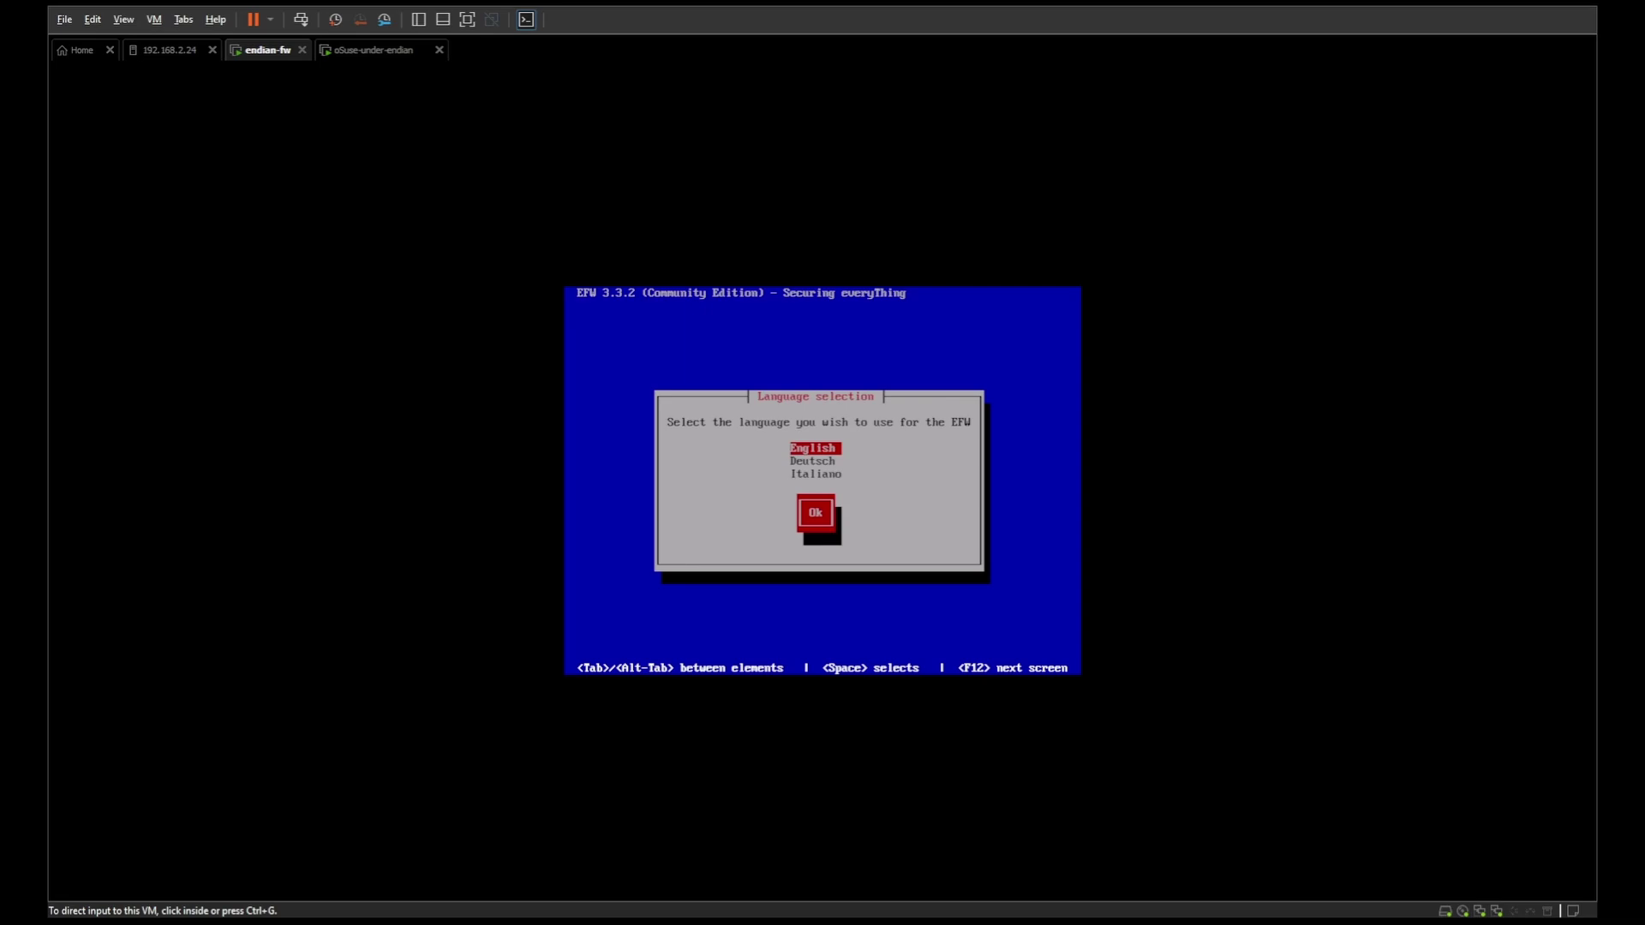
Capture keyboard input in the endian-fw VM at the installer's Language selection screen
click(690, 480)
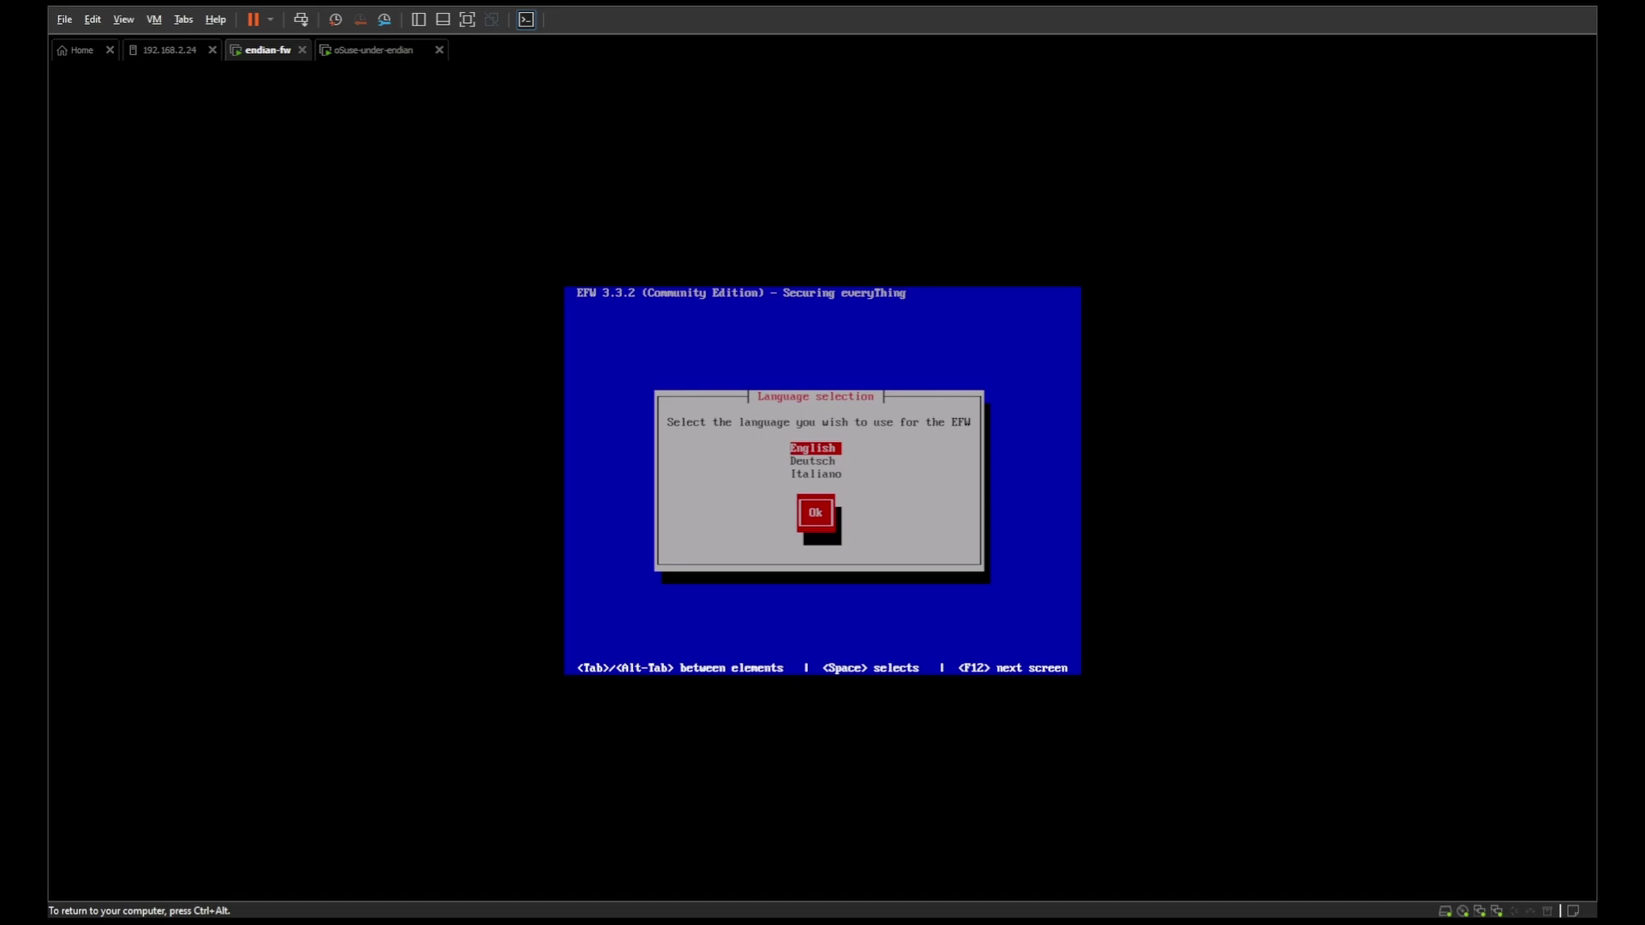
Choose English, accept the welcome message, and confirm wiping /dev/sda to start installing
key(Return)
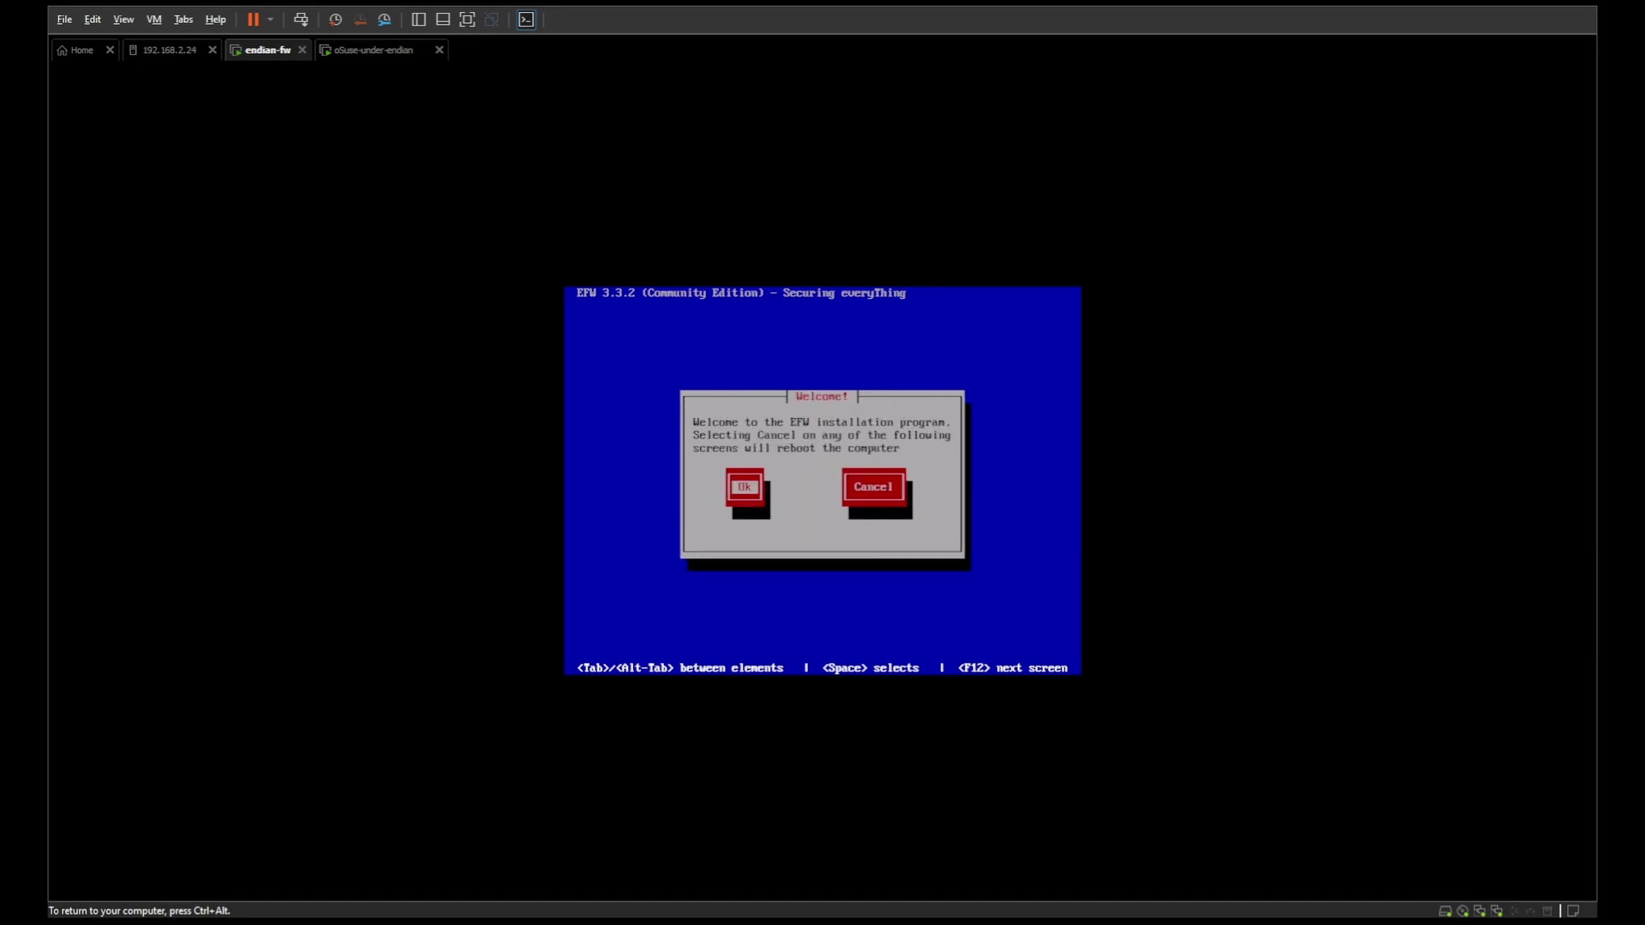
key(Return)
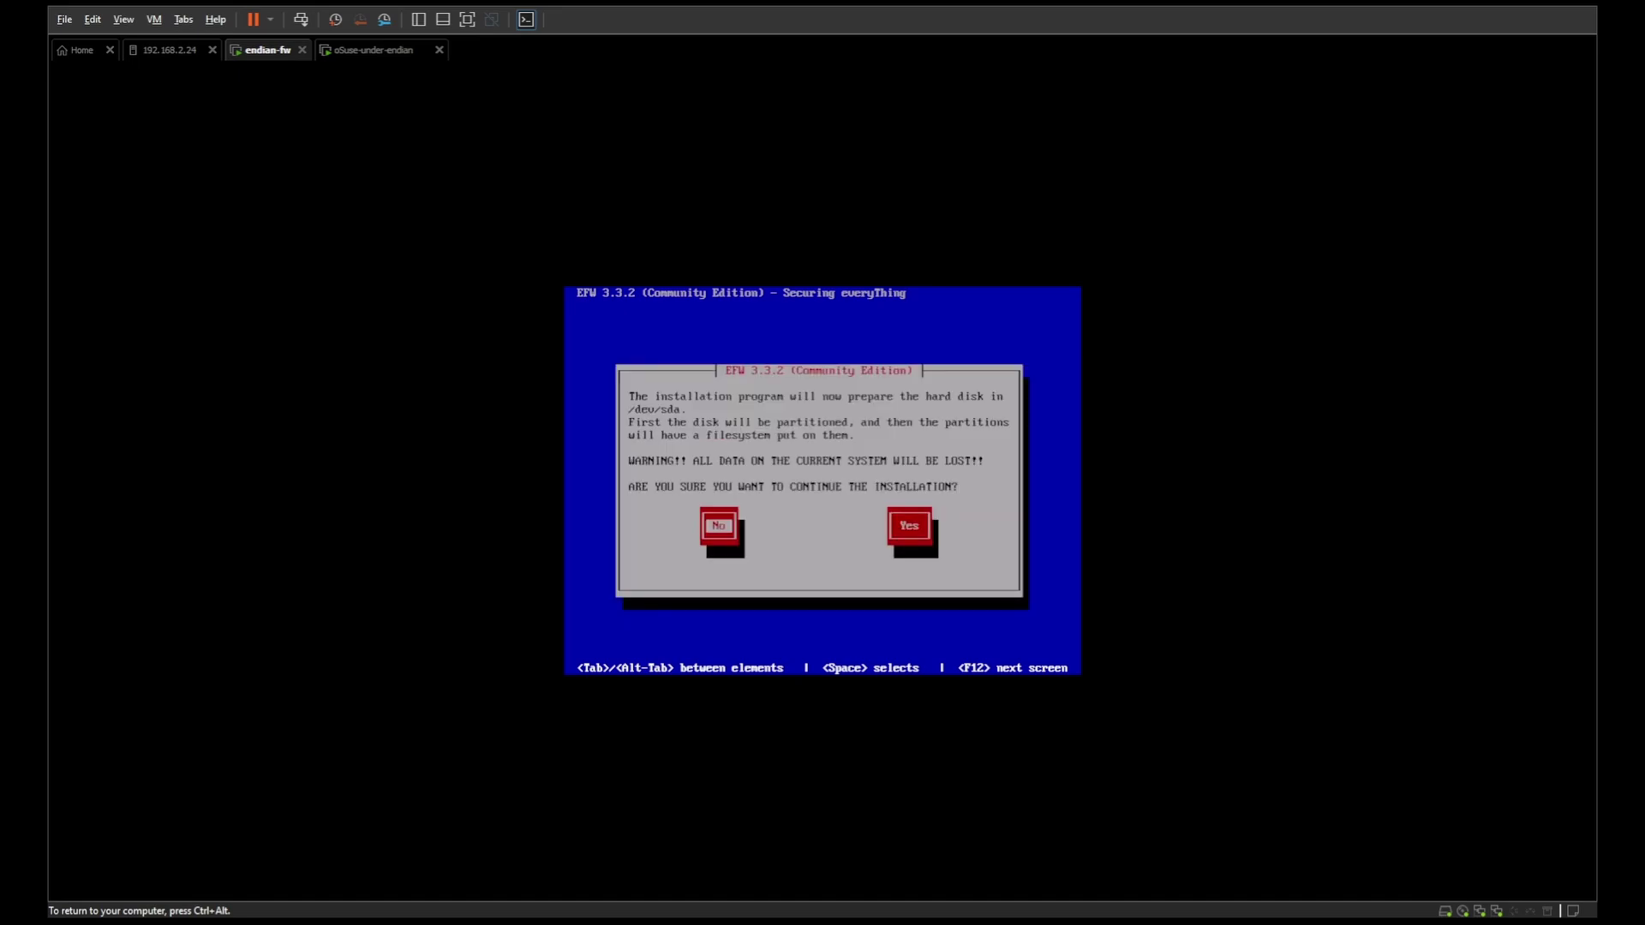
key(Tab)
key(Return)
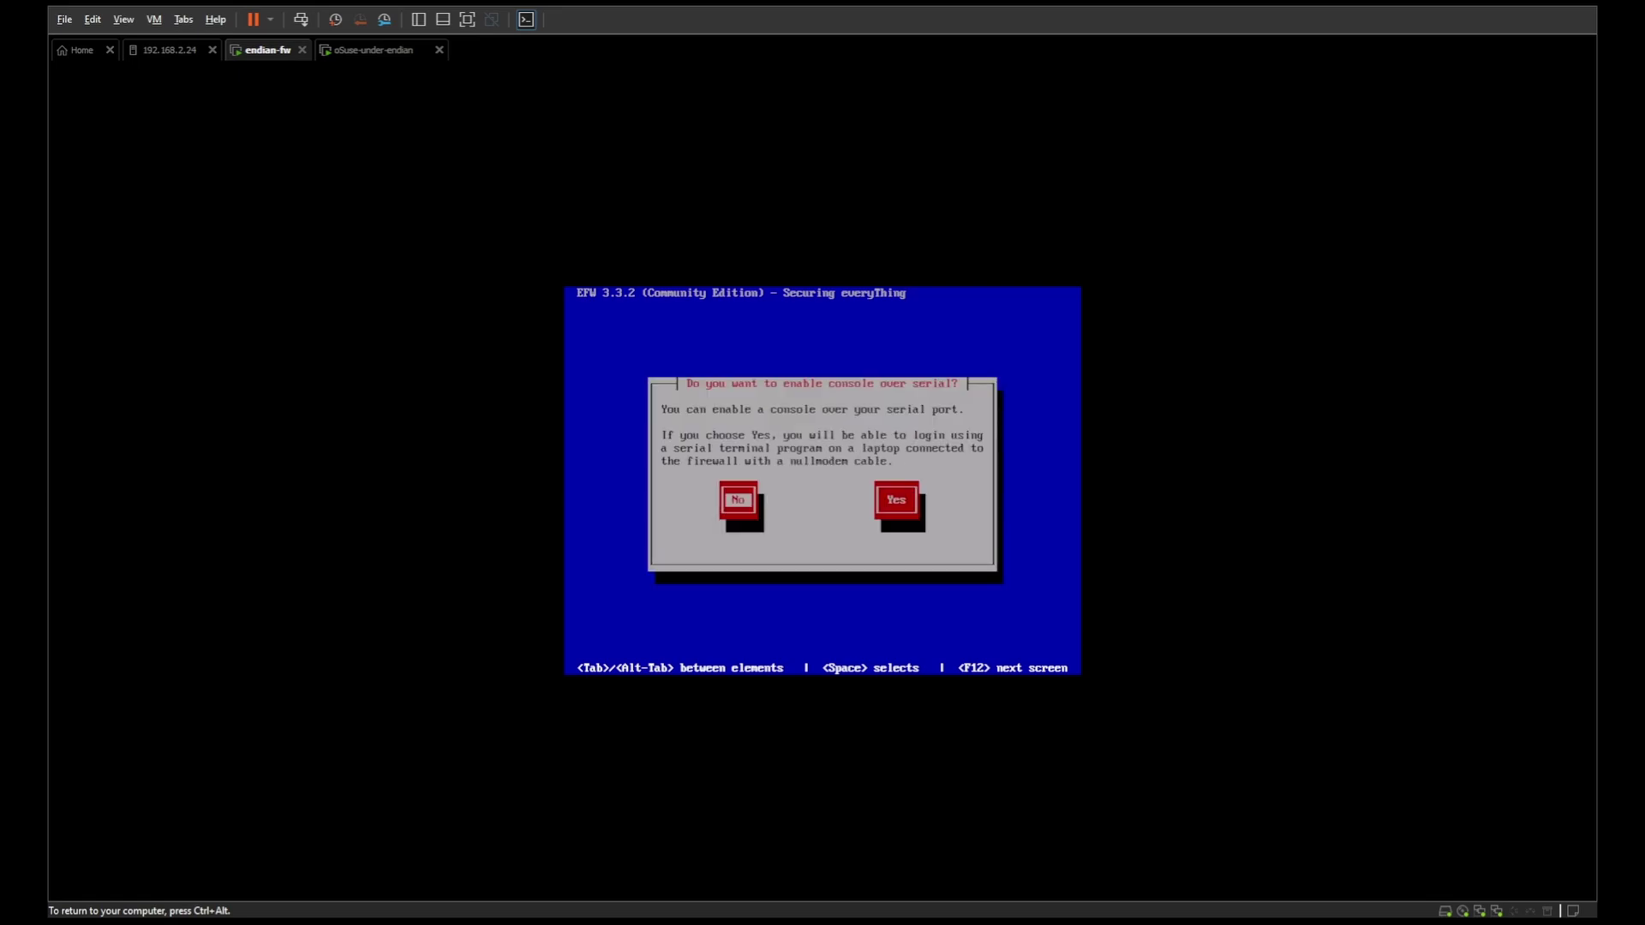
Decline the serial console, set GREEN IP 192.168.0.1 with mask 255.255.255.0, and dismiss the success message
key(Tab)
key(Tab)
key(Return)
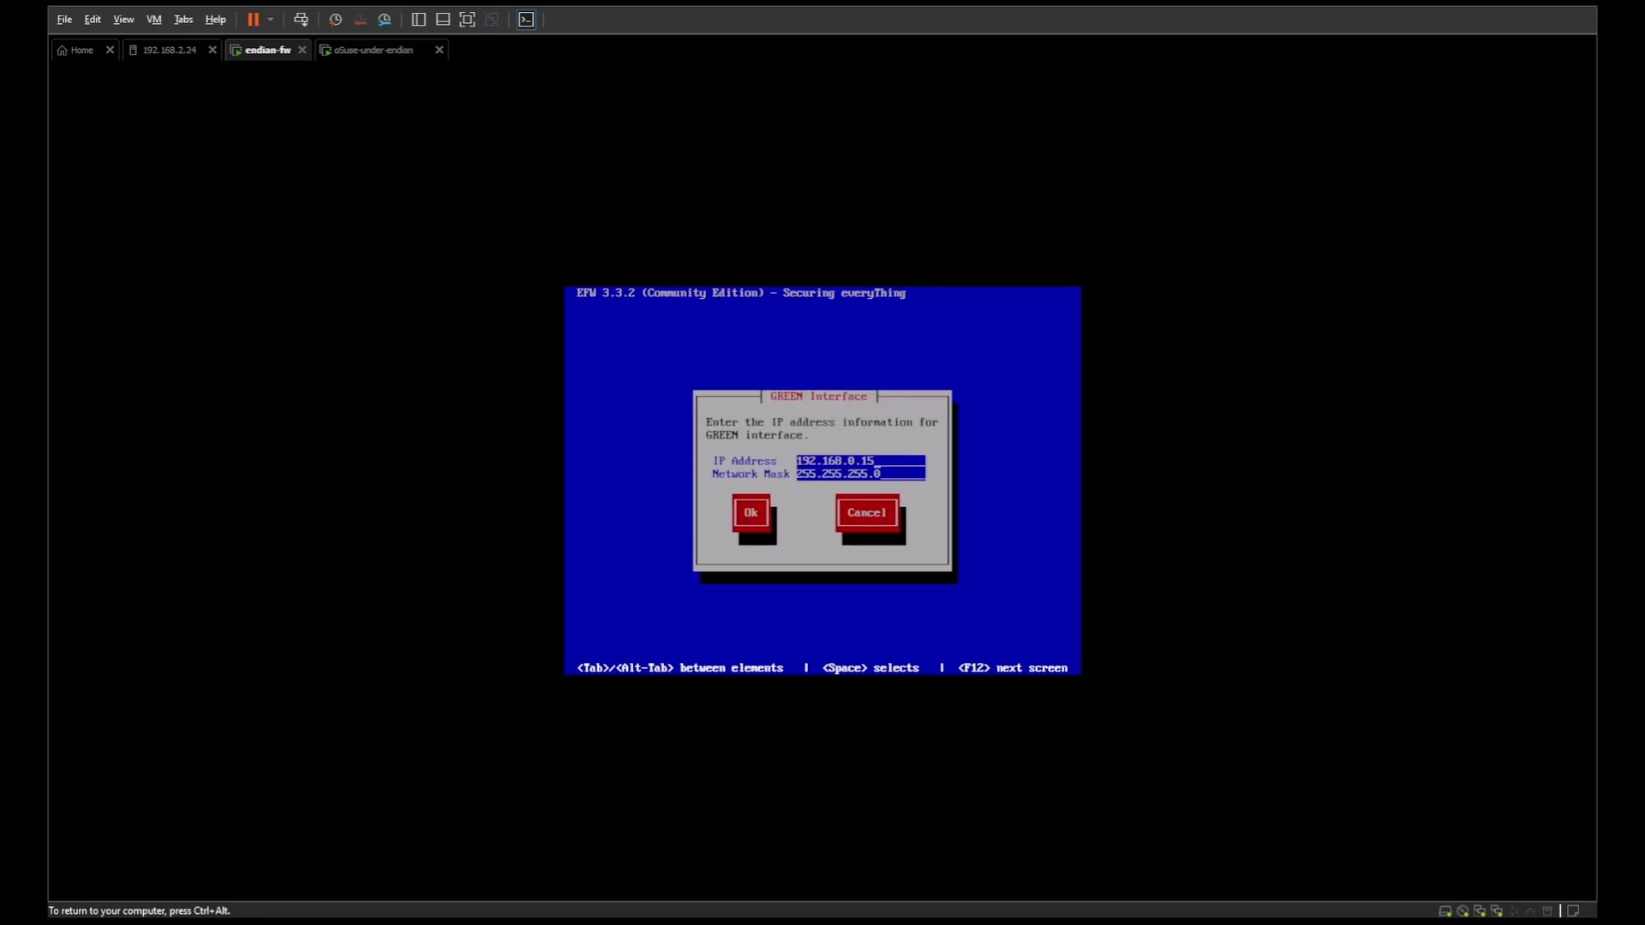
key(Tab)
key(BackSpace)
key(Return)
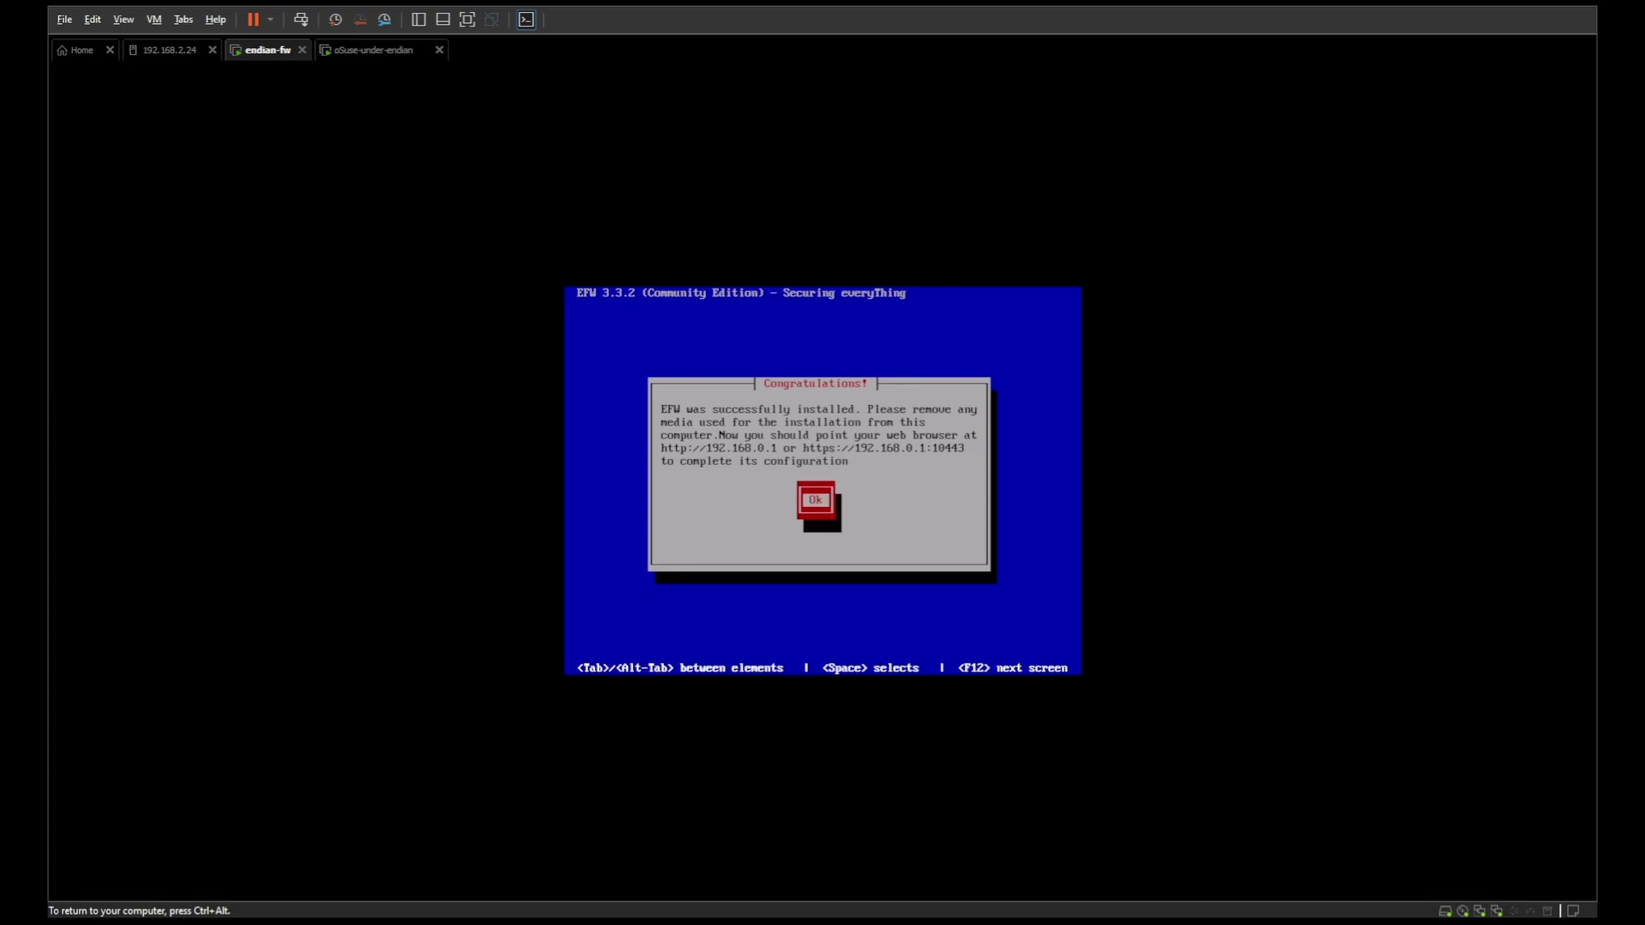
key(Return)
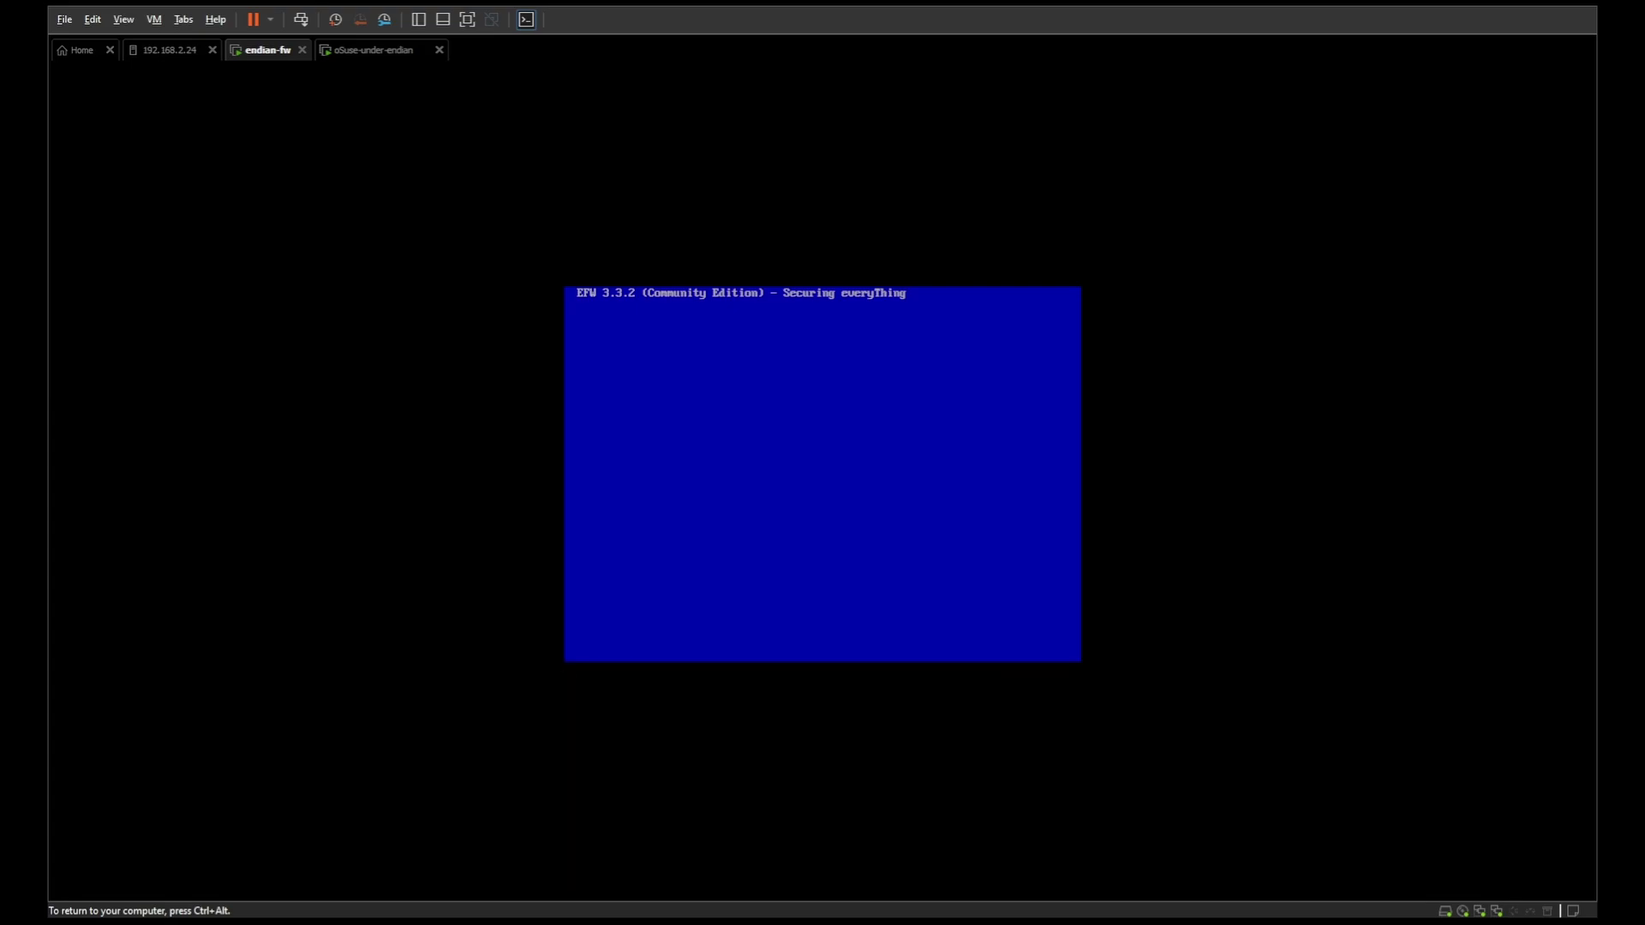
In the openSUSE VM, pass the licence and network pages and choose the Desktop with Xfce role
click(368, 53)
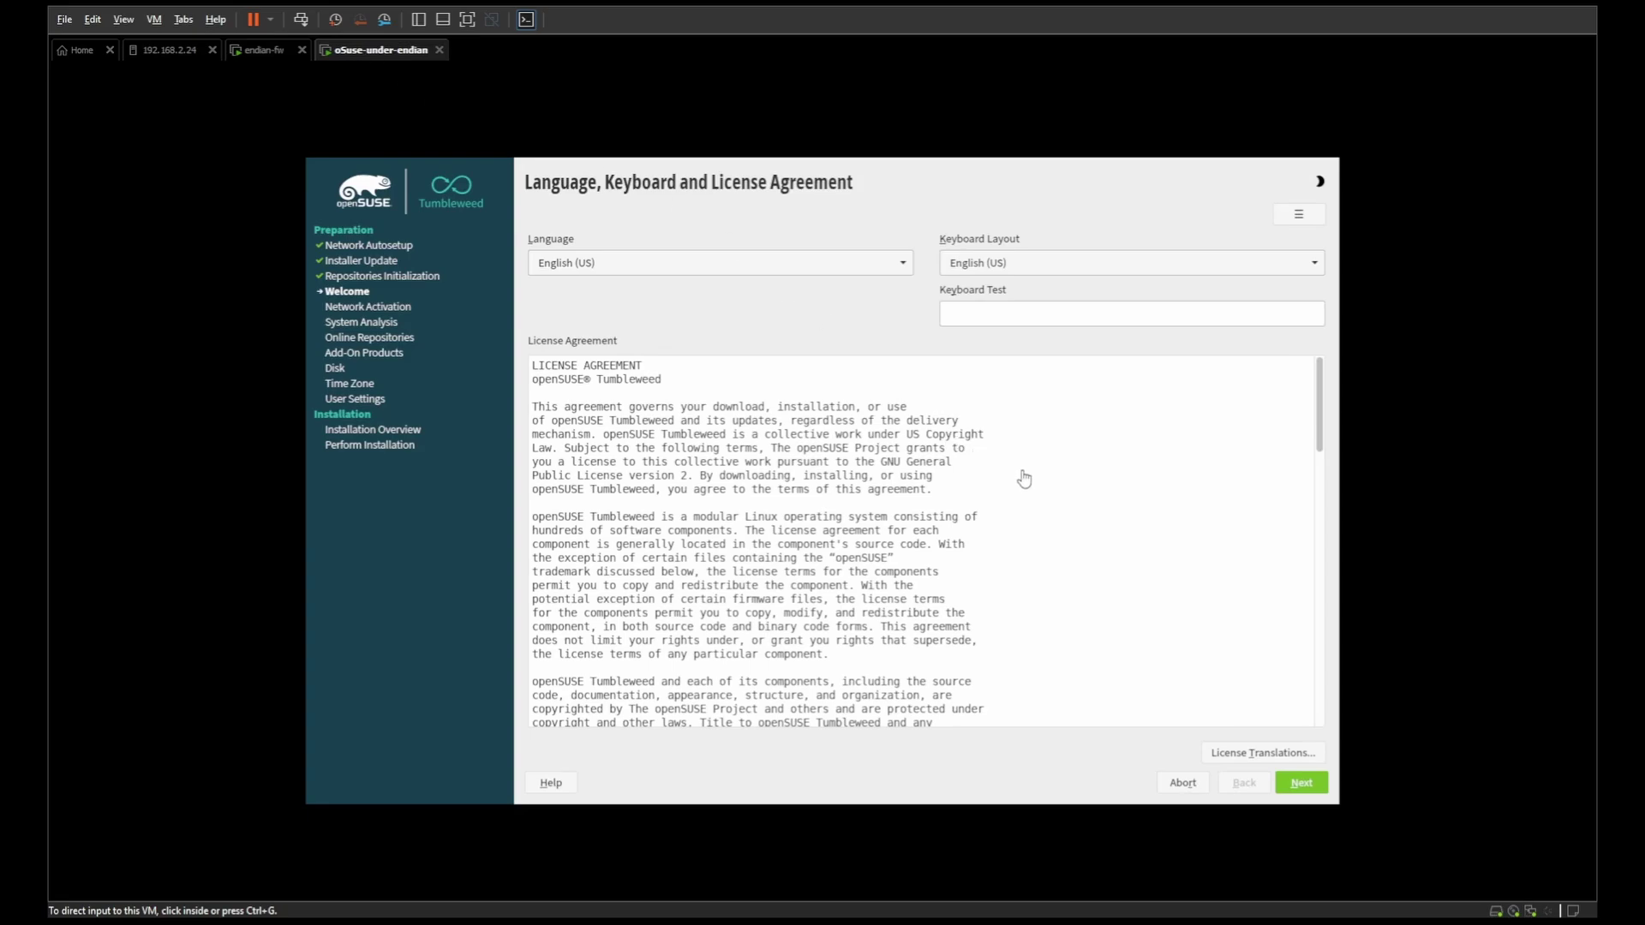
click(1300, 795)
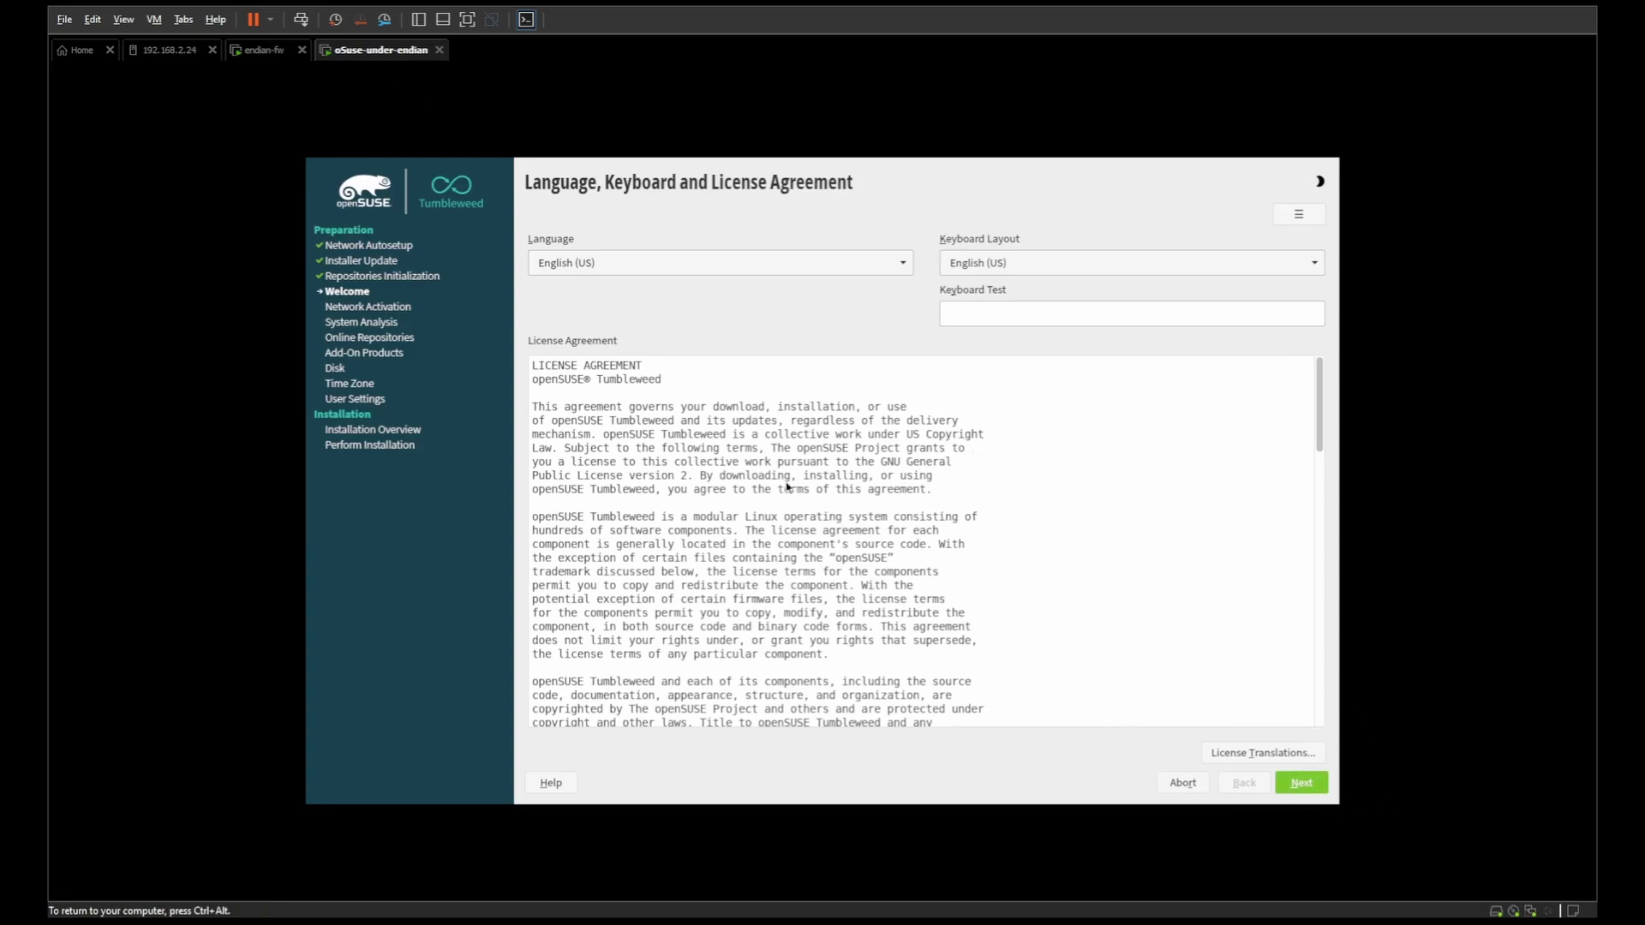
click(1303, 784)
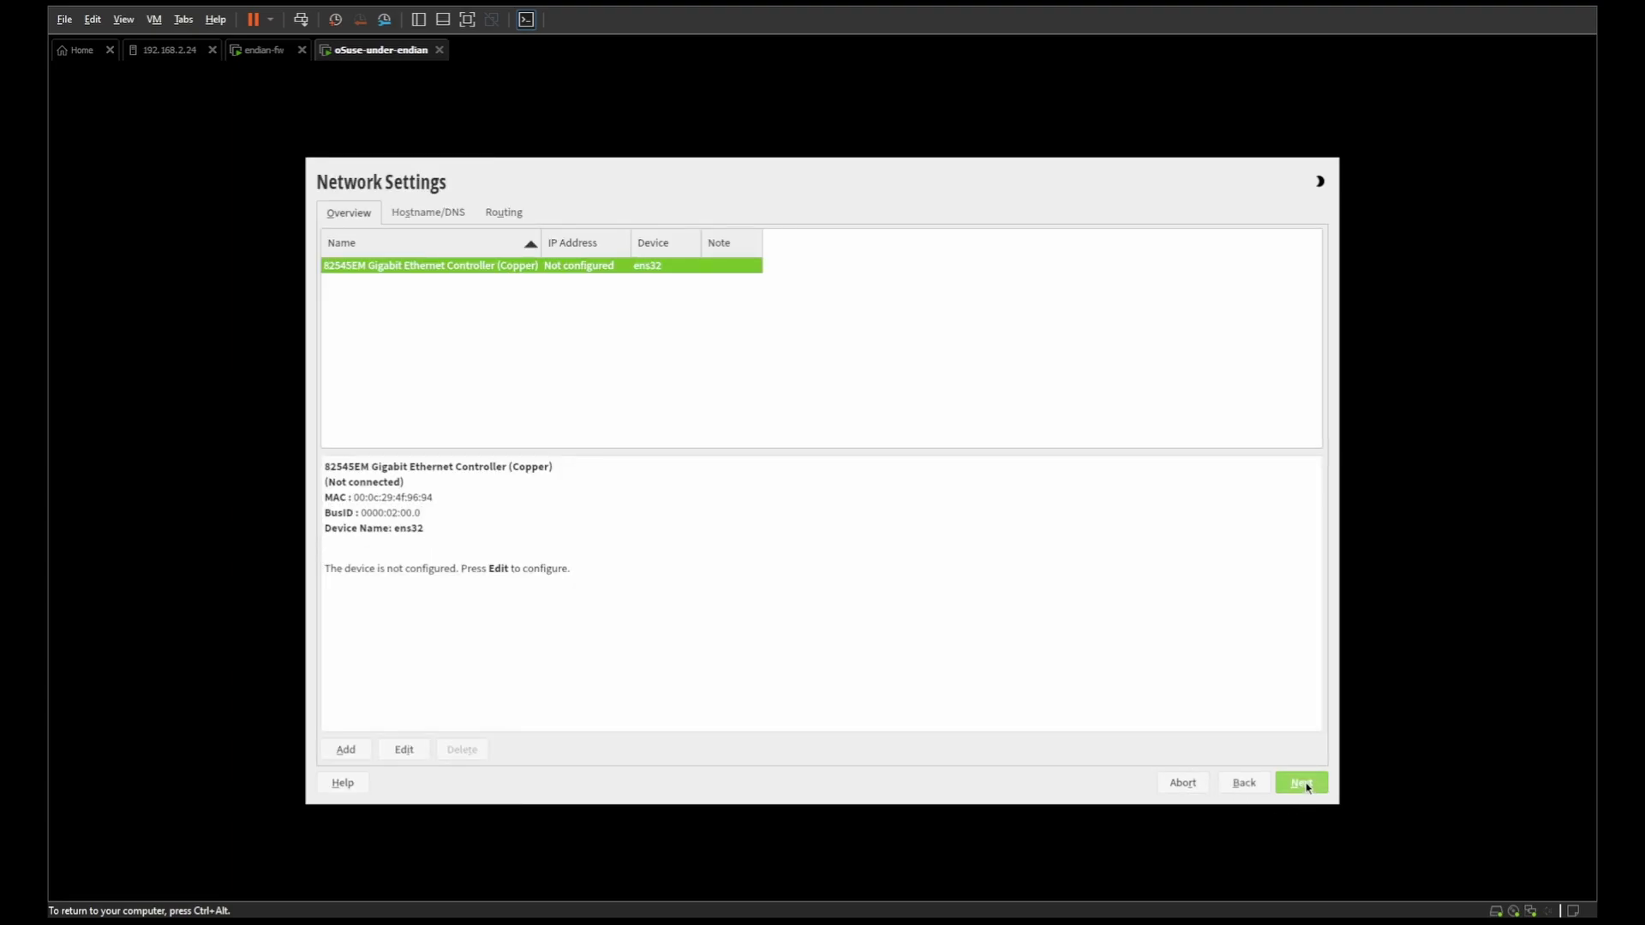
click(1303, 784)
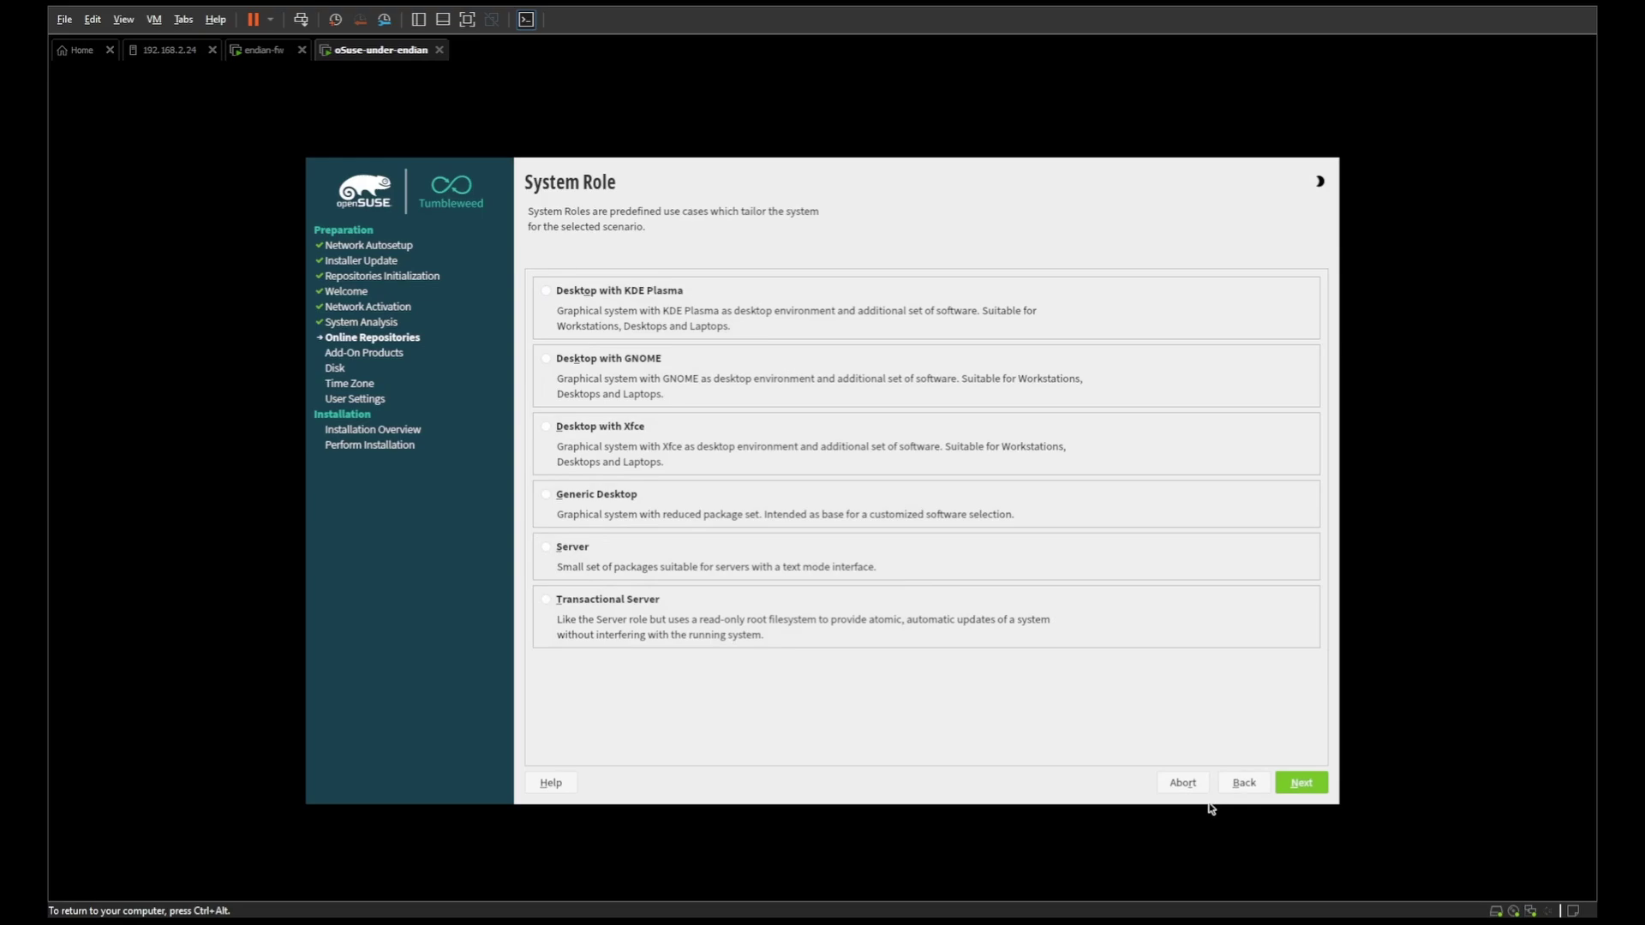
click(668, 436)
click(1285, 787)
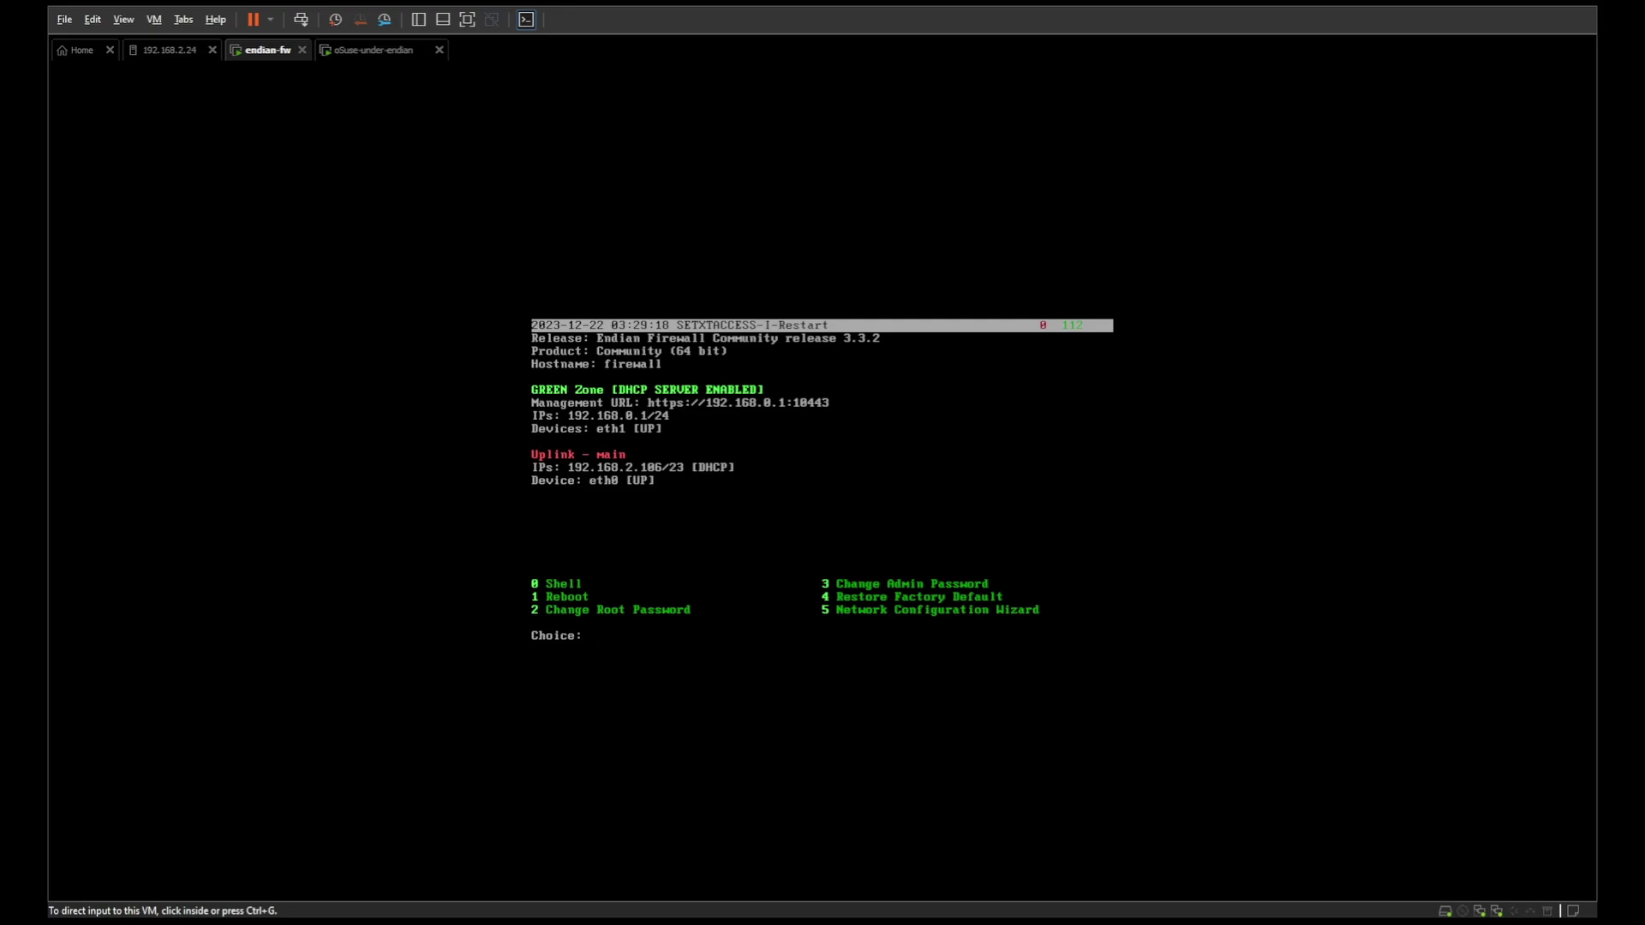
Give keyboard control back to the Endian firewall console at its Choice prompt
key(ctrl+g)
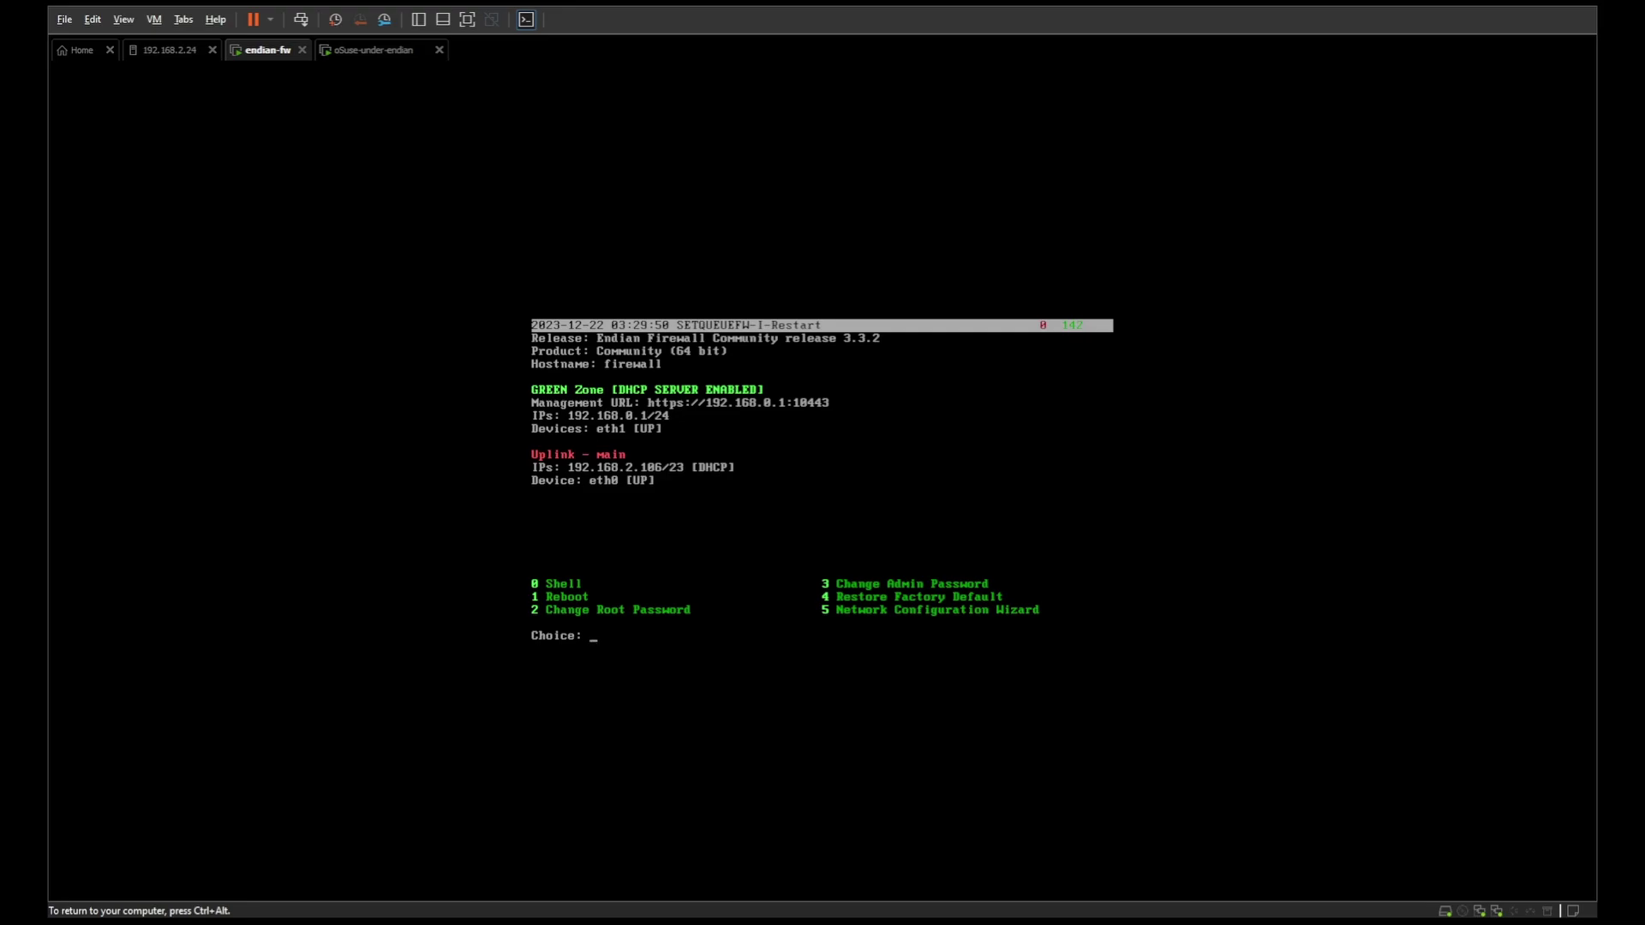
Enter menu choice 5 to launch the Network Configuration Wizard
text(5)
key(Return)
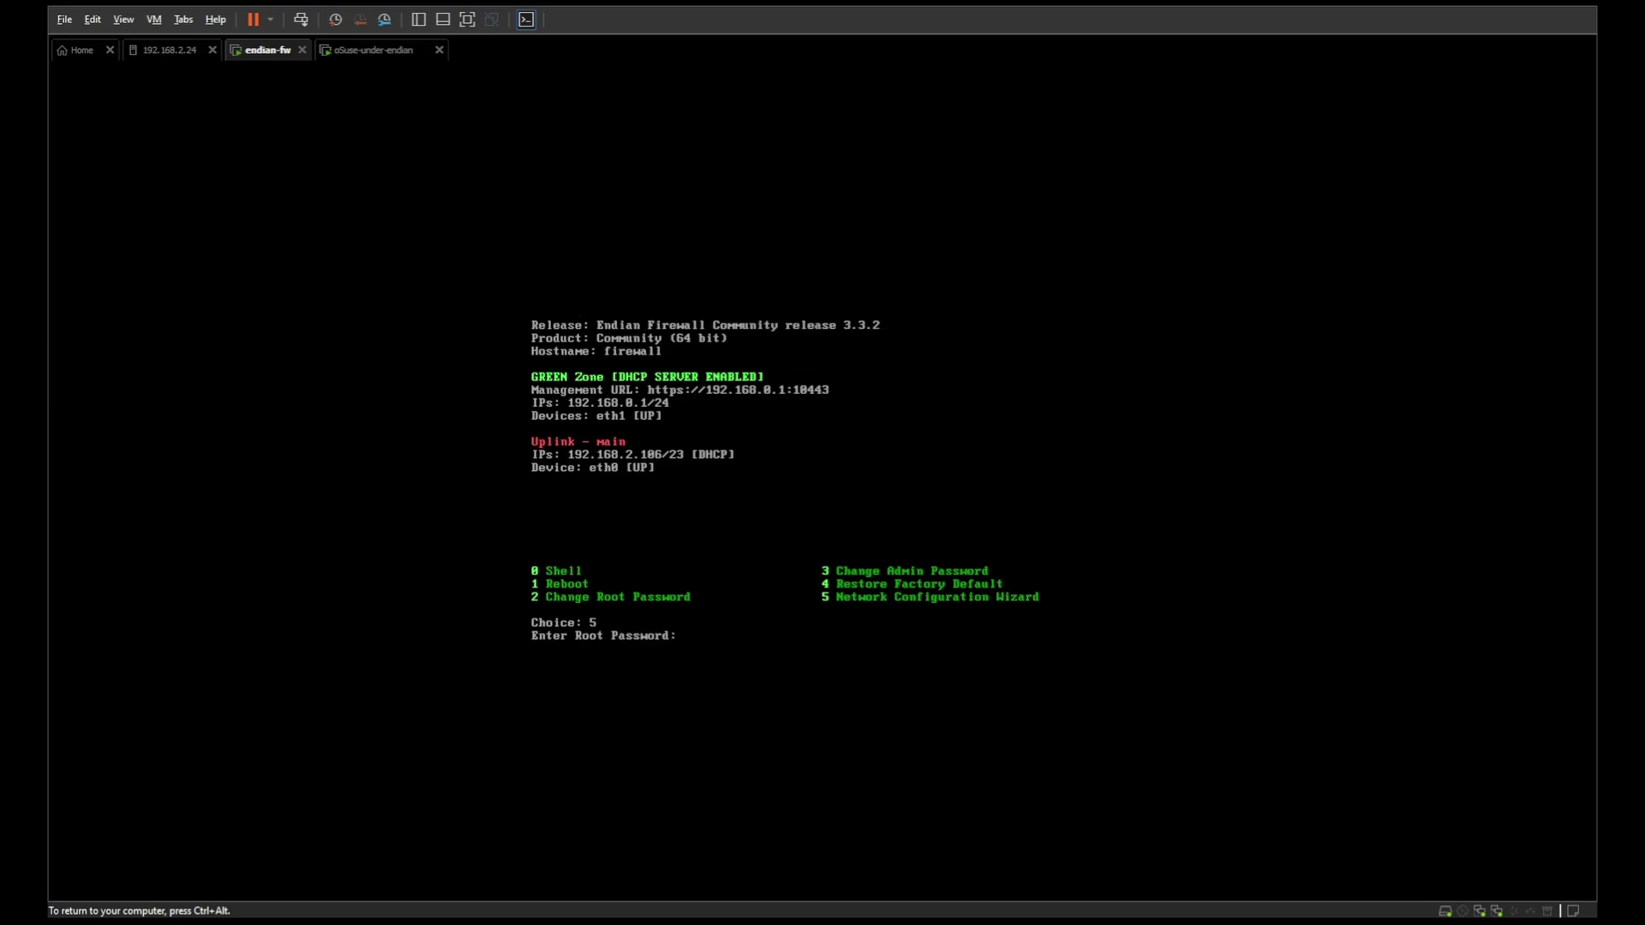
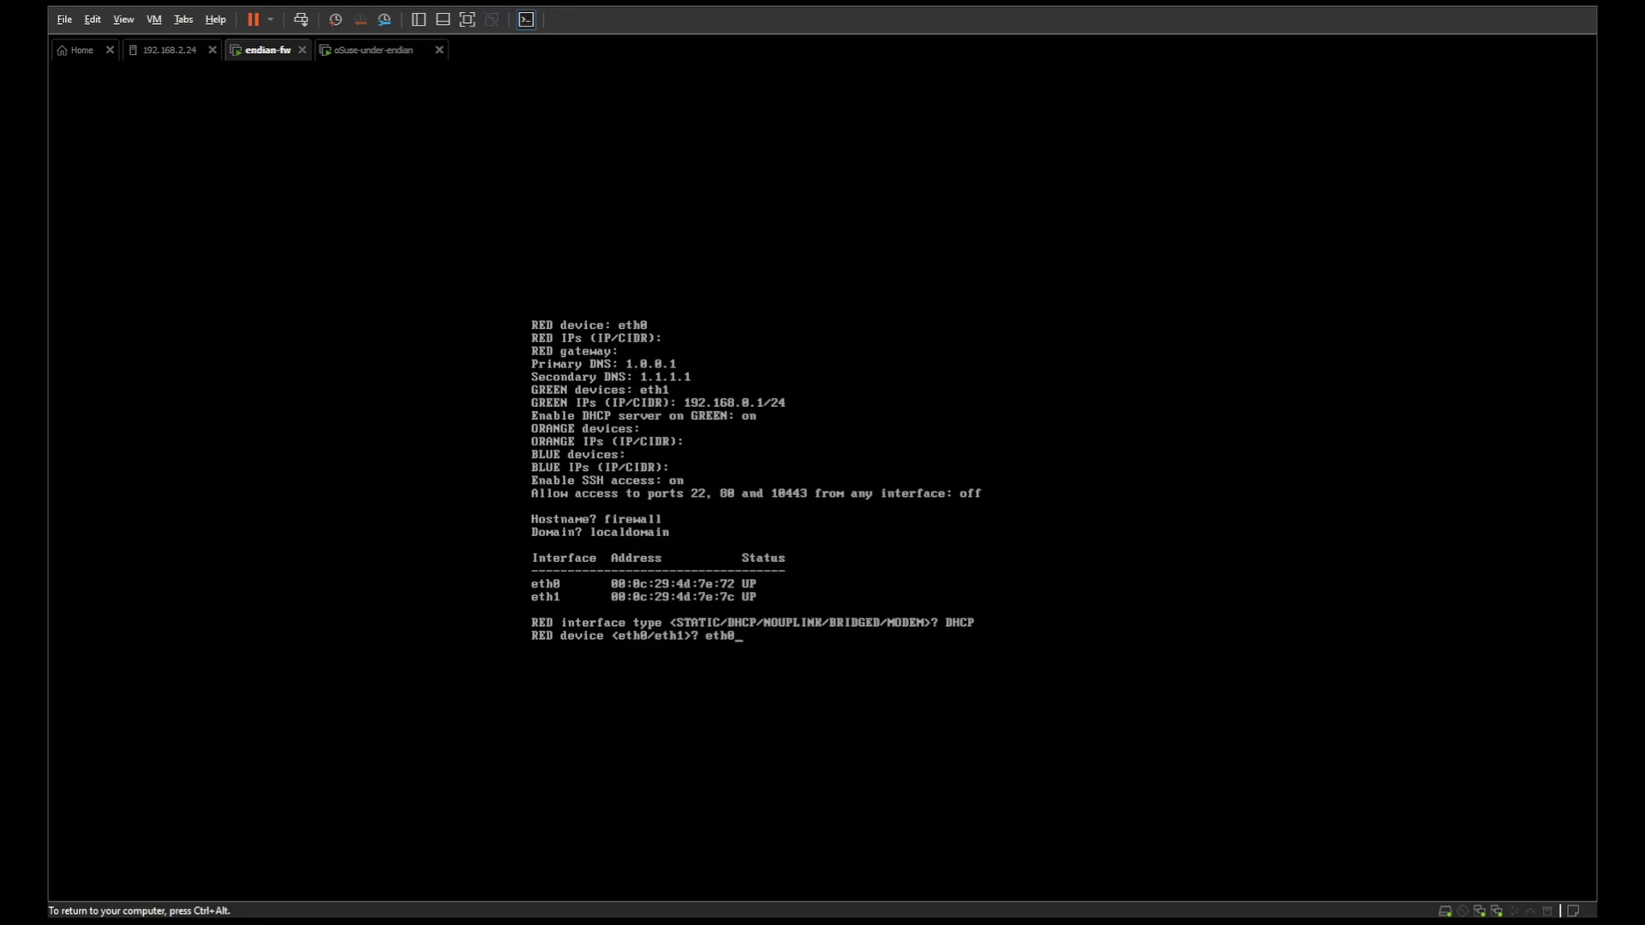
Accept eth0 as RED, the default DNS servers 1.0.0.1/1.1.1.1, and eth1 as GREEN
key(ctrl+alt)
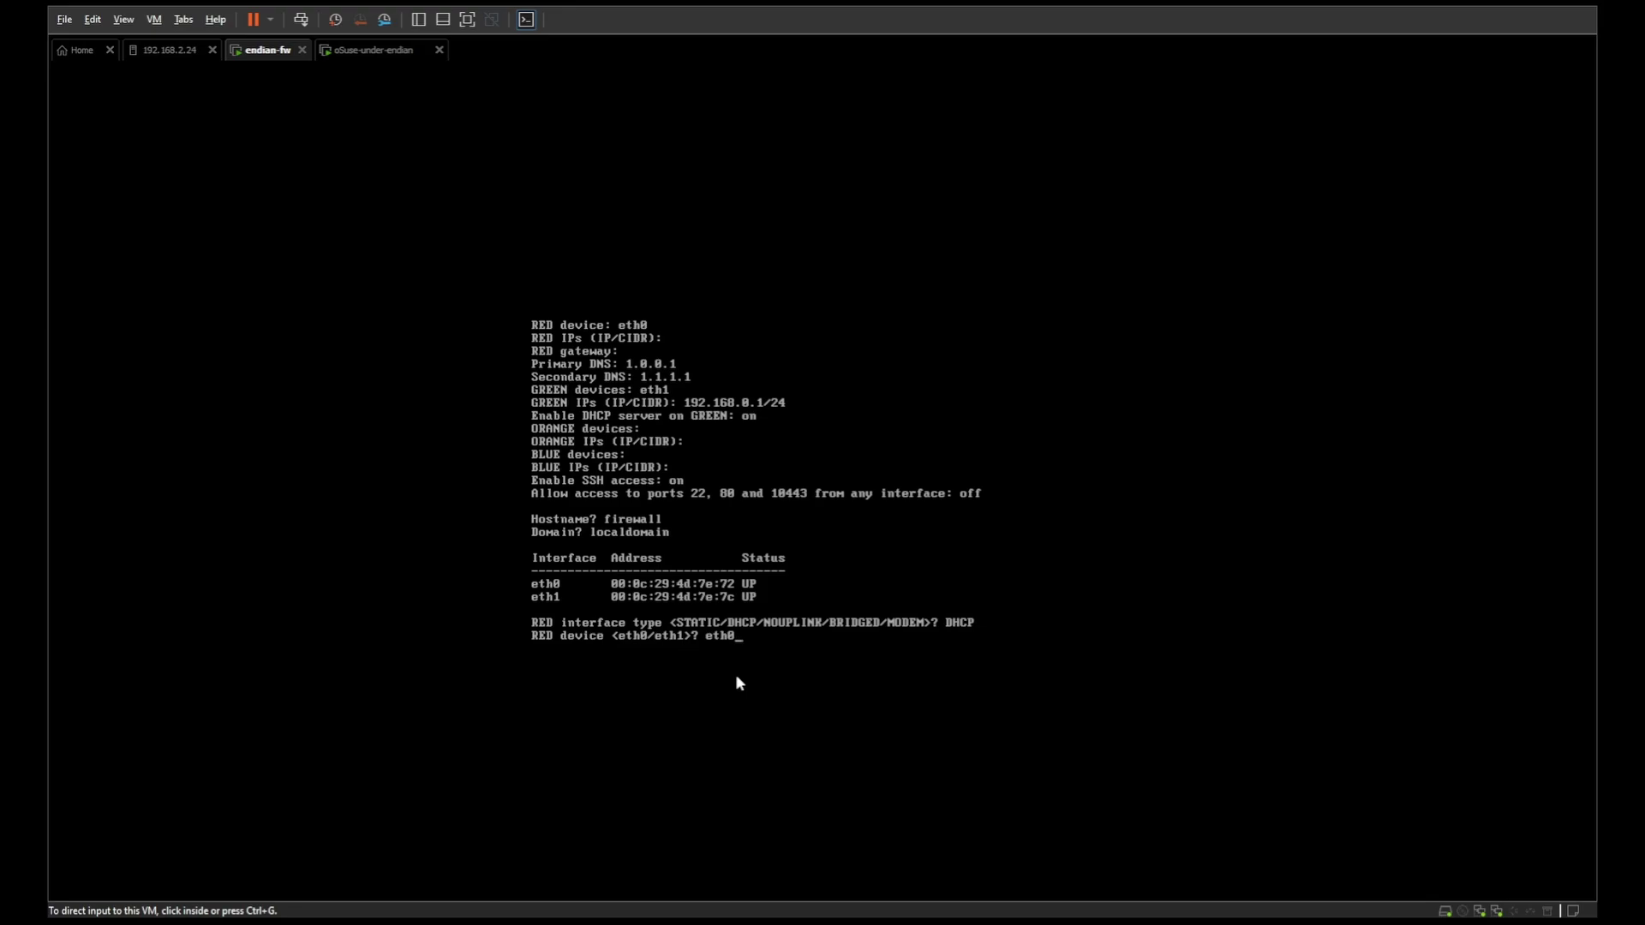
click(630, 624)
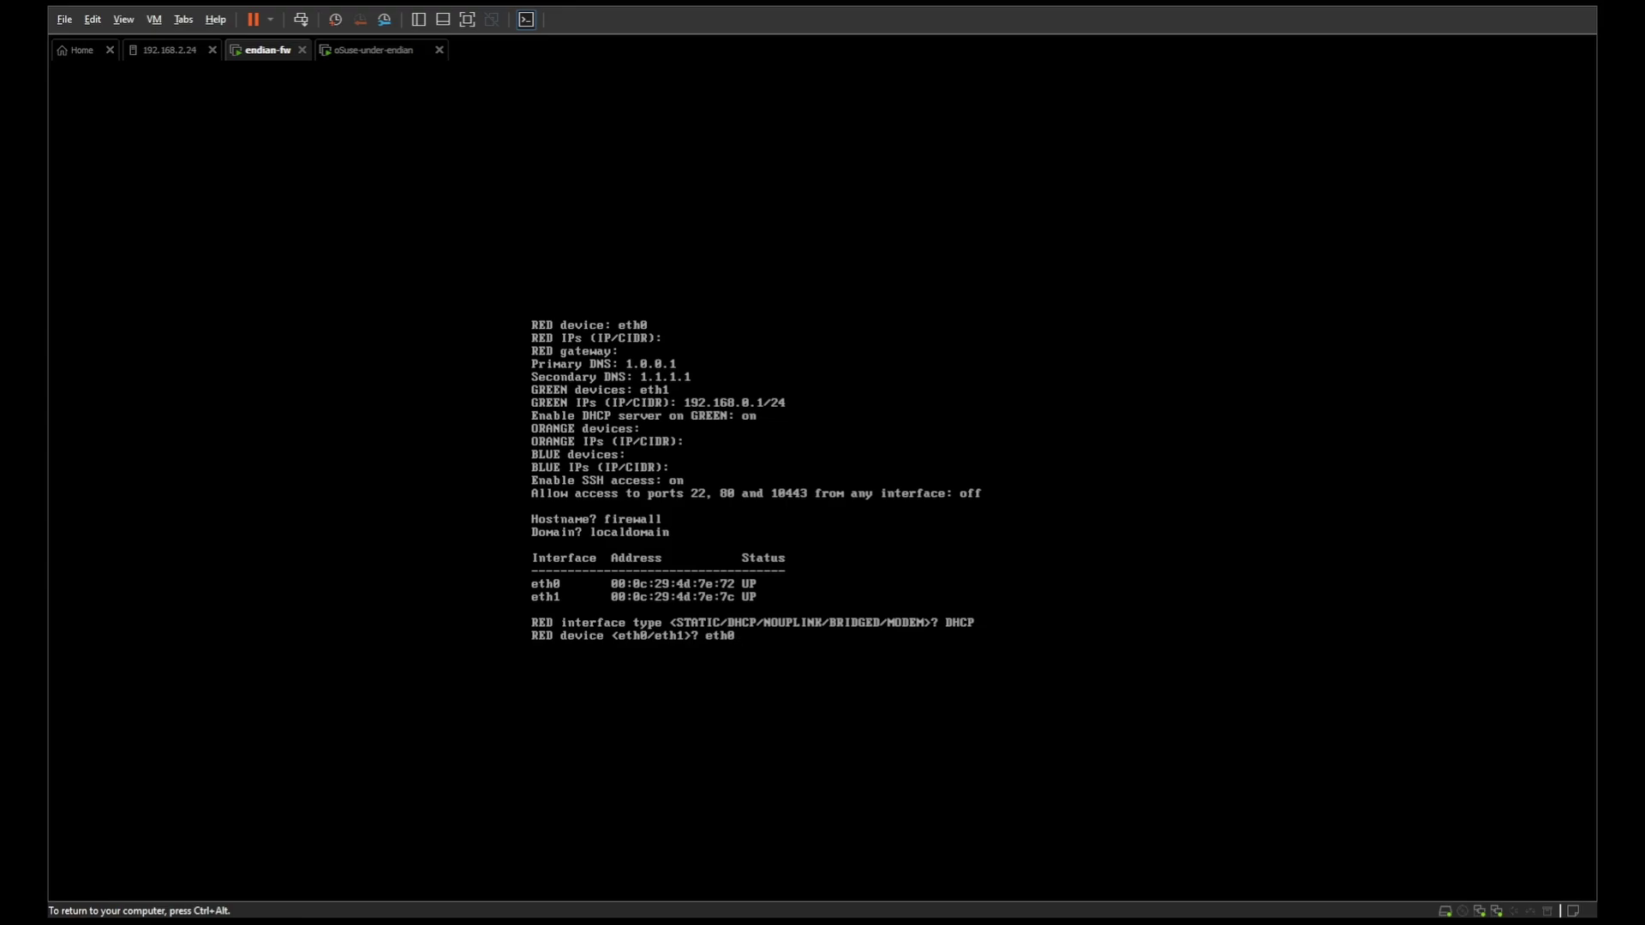
key(Return)
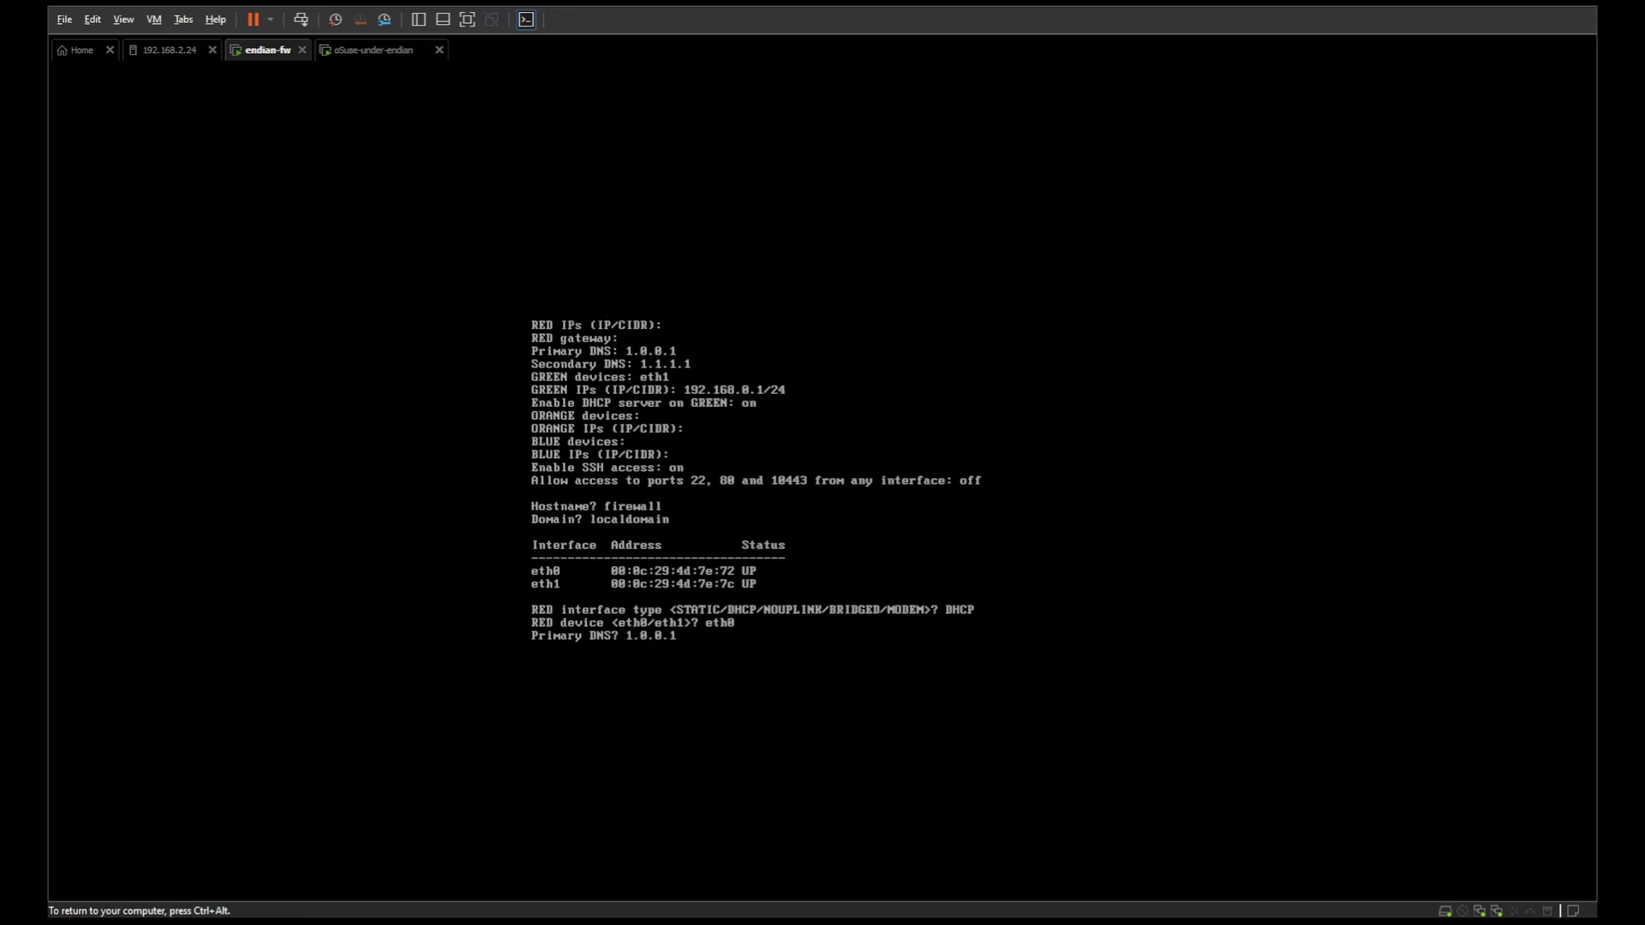
key(Return)
key(Return)
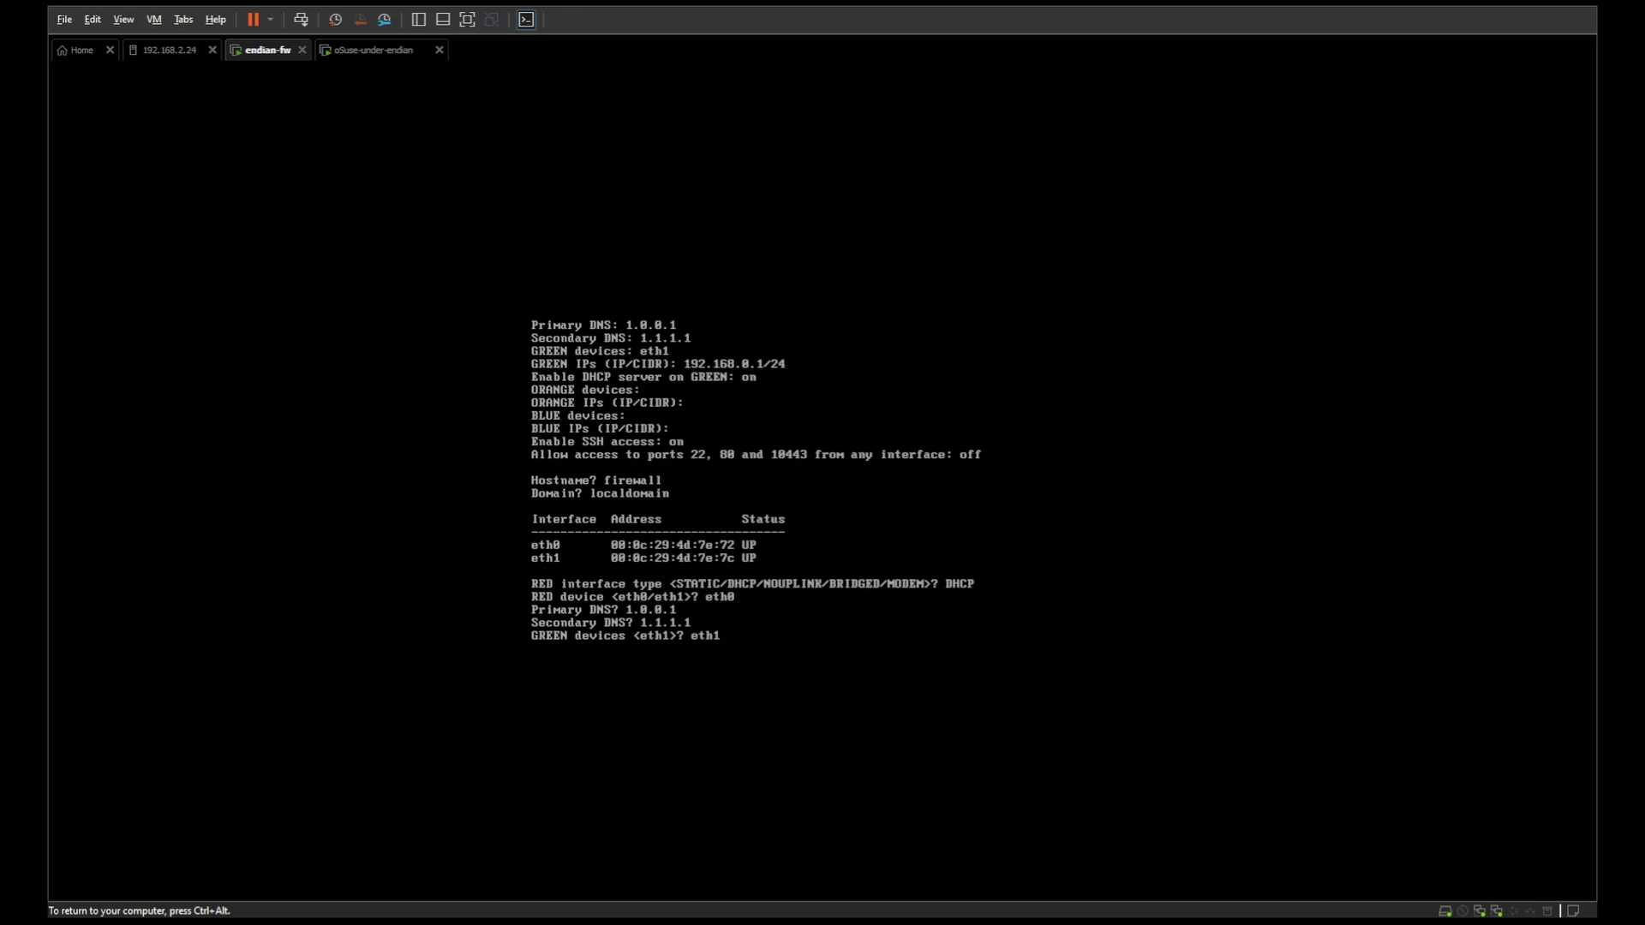
key(Return)
key(Return)
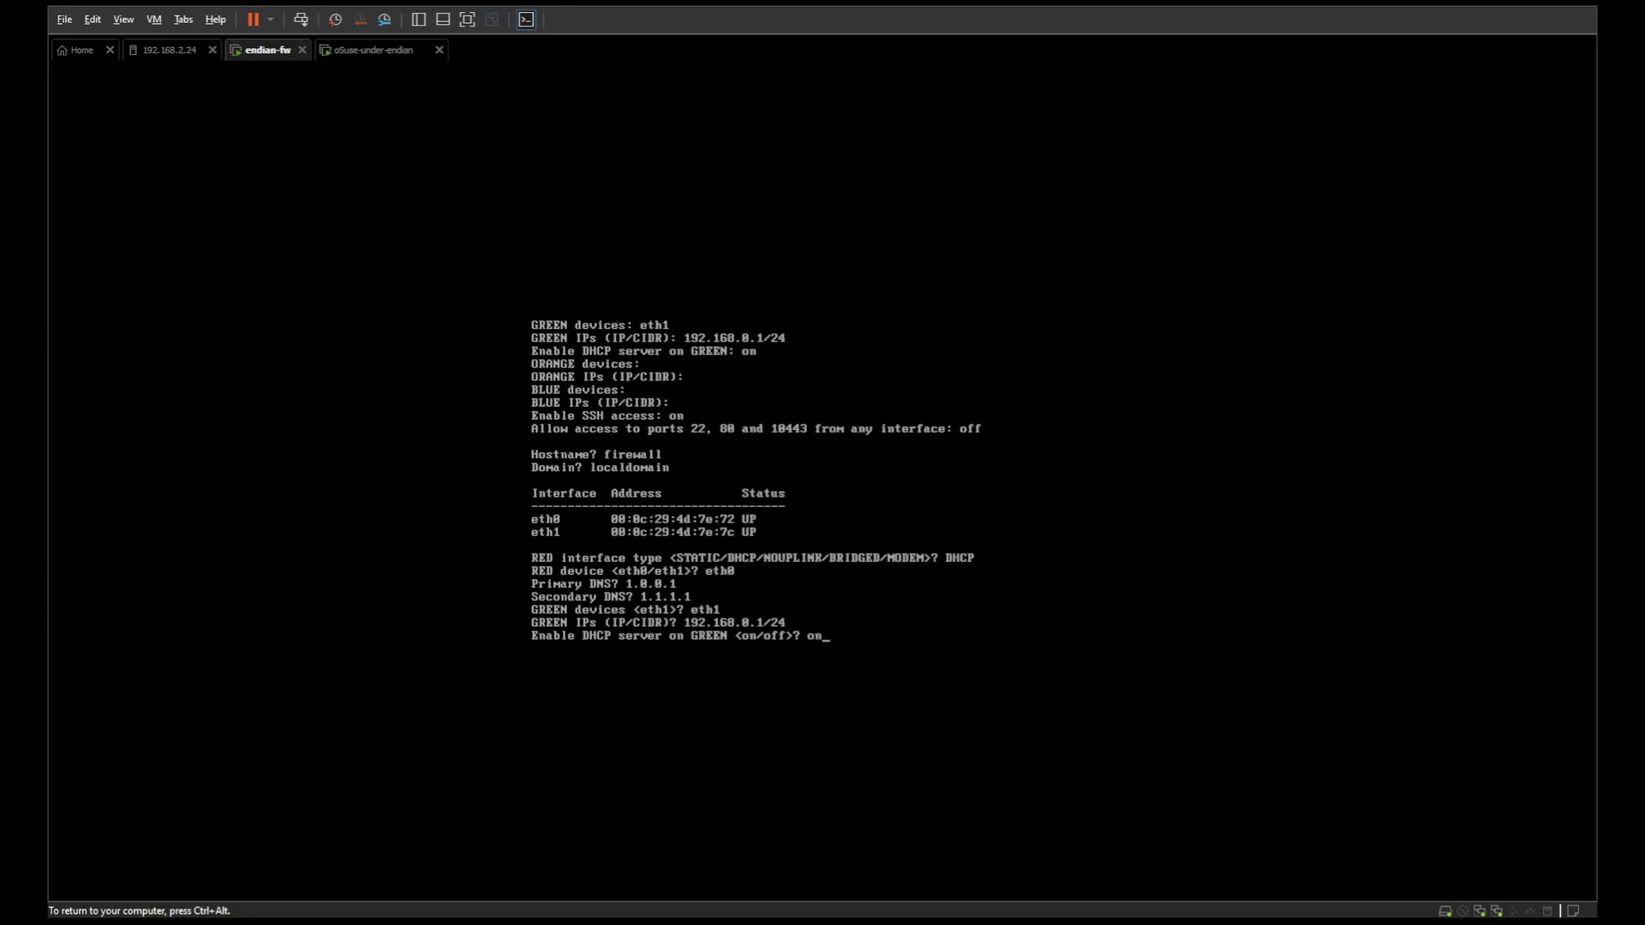
Keep GREEN DHCP enabled, leave ORANGE and BLUE empty, keep SSH on and port access off
key(Return)
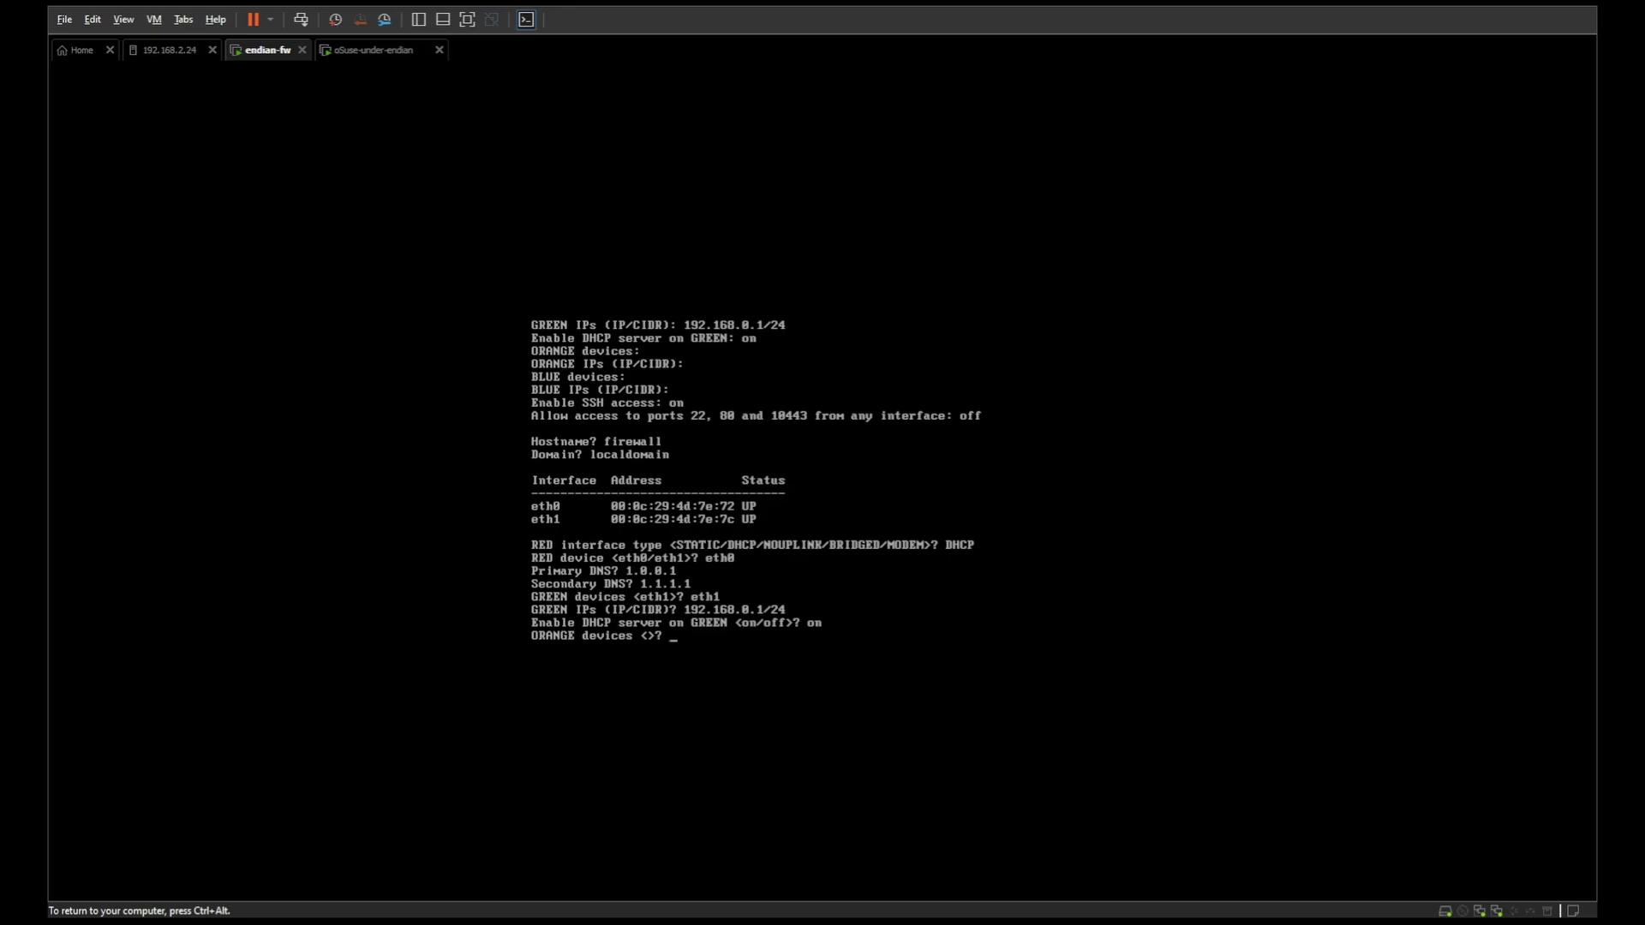
key(Return)
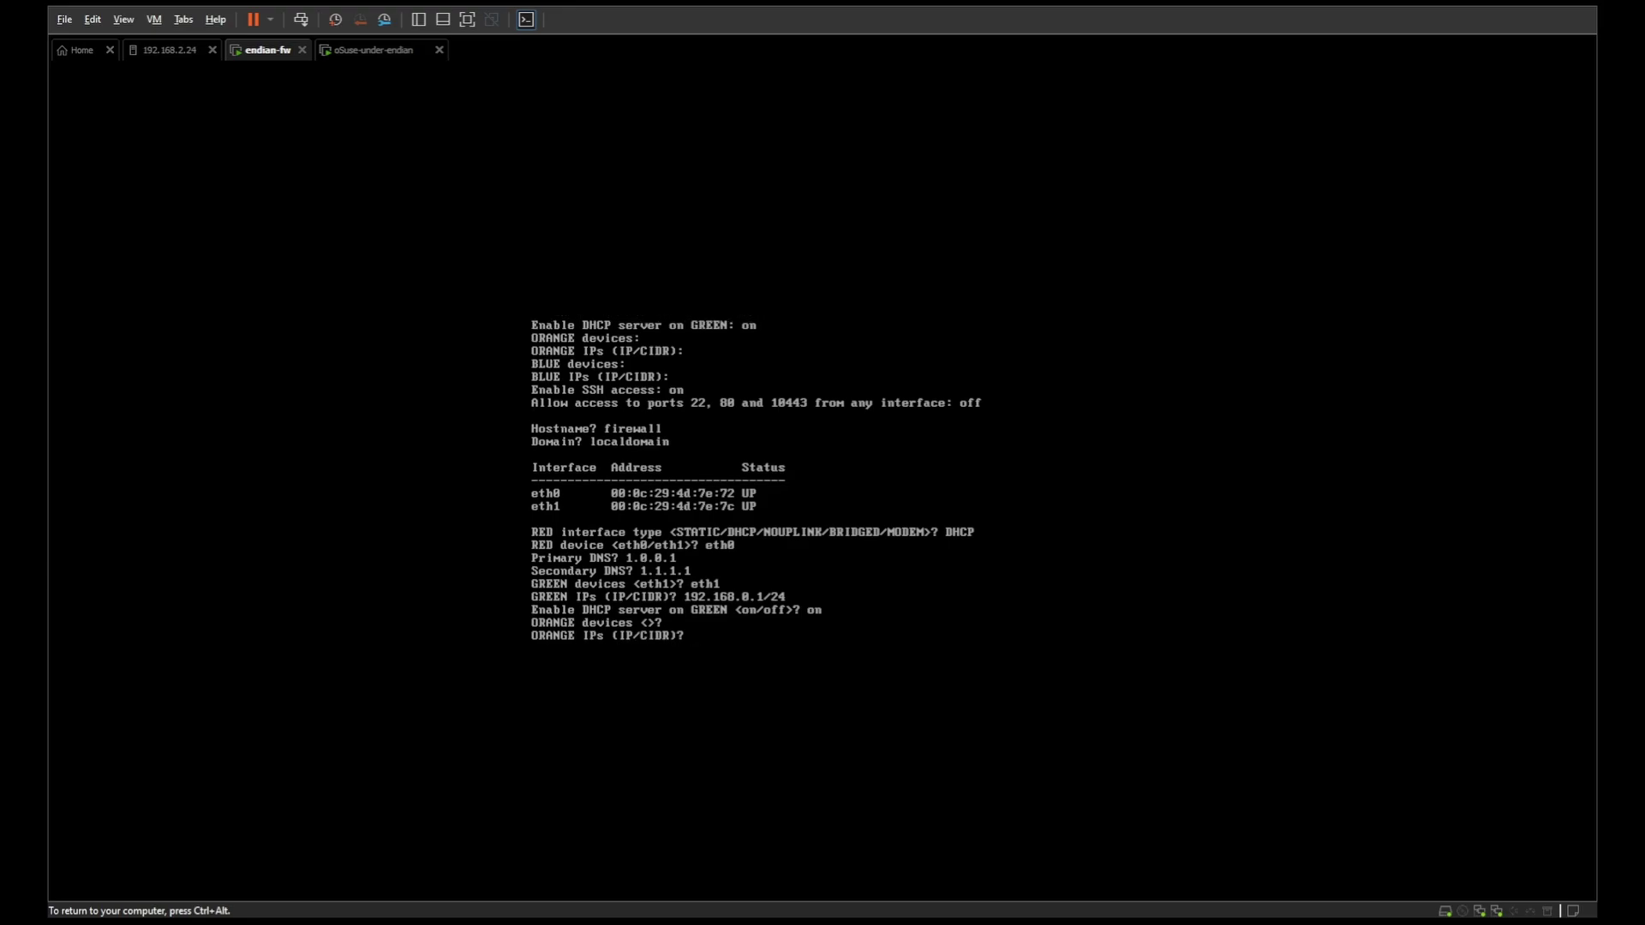
key(Return)
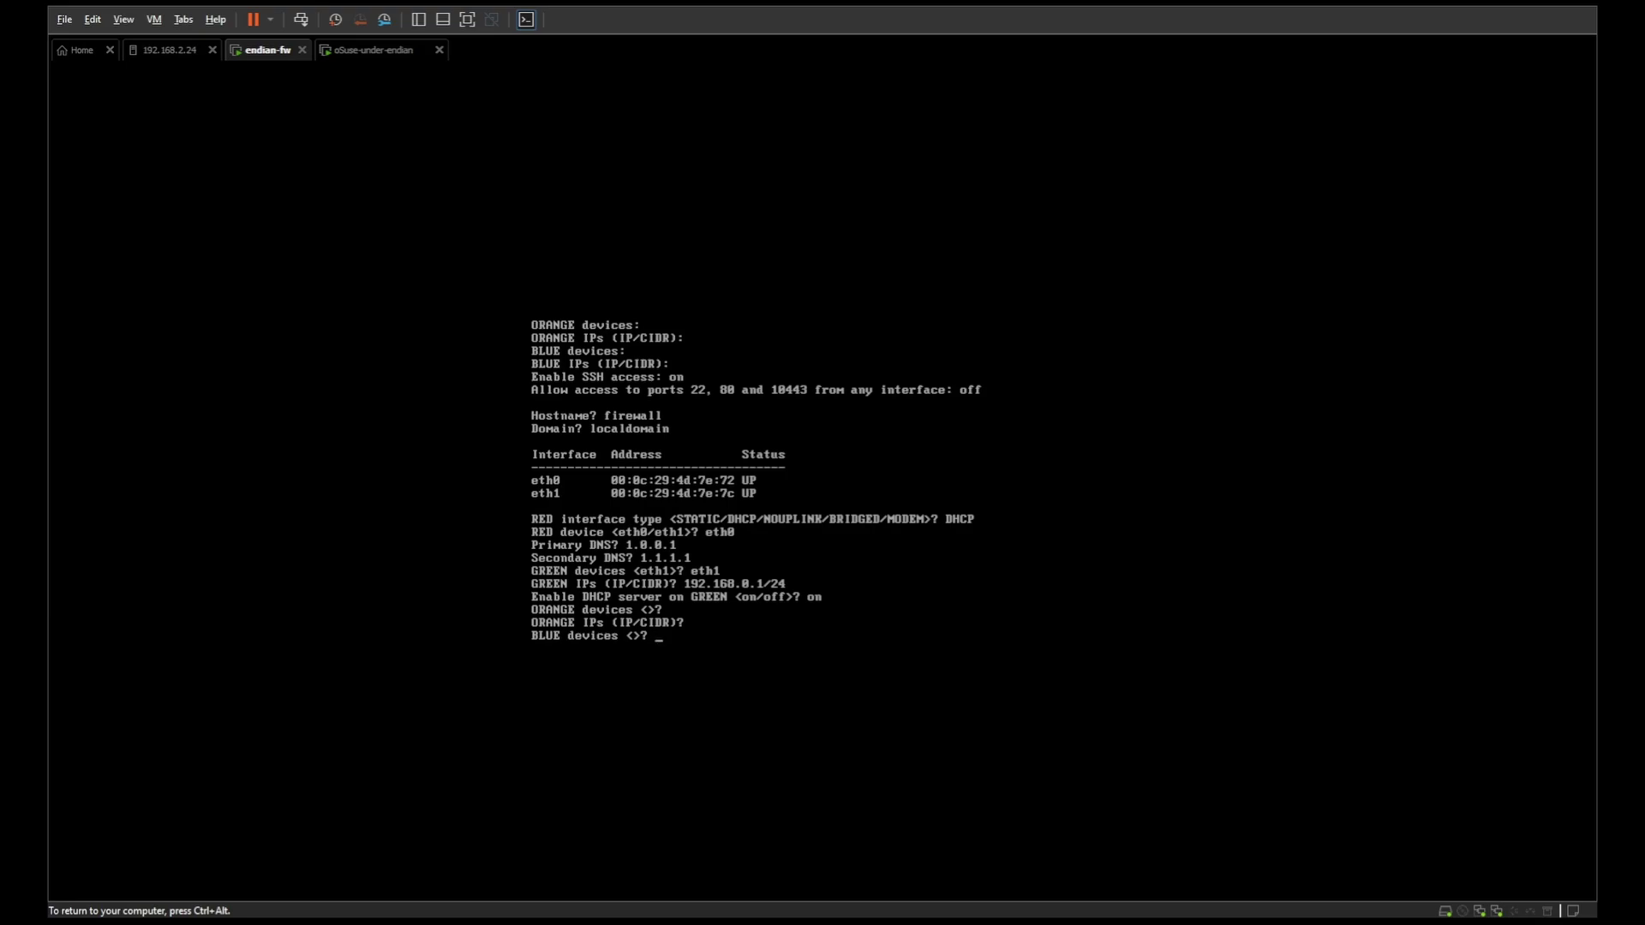
key(Return)
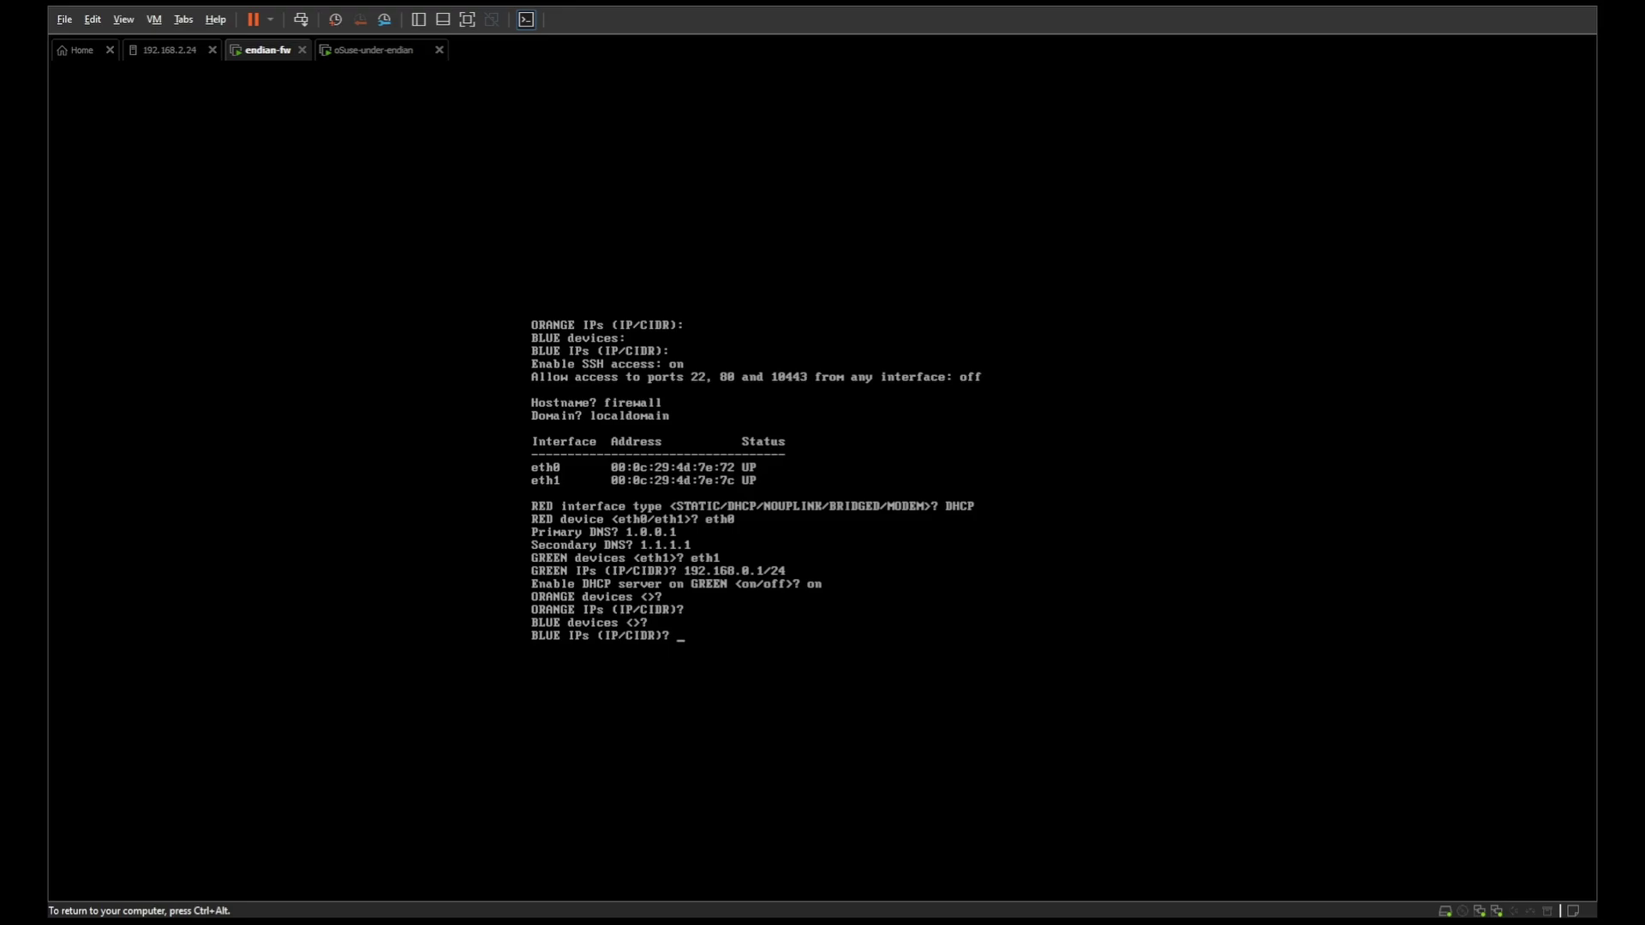
key(Return)
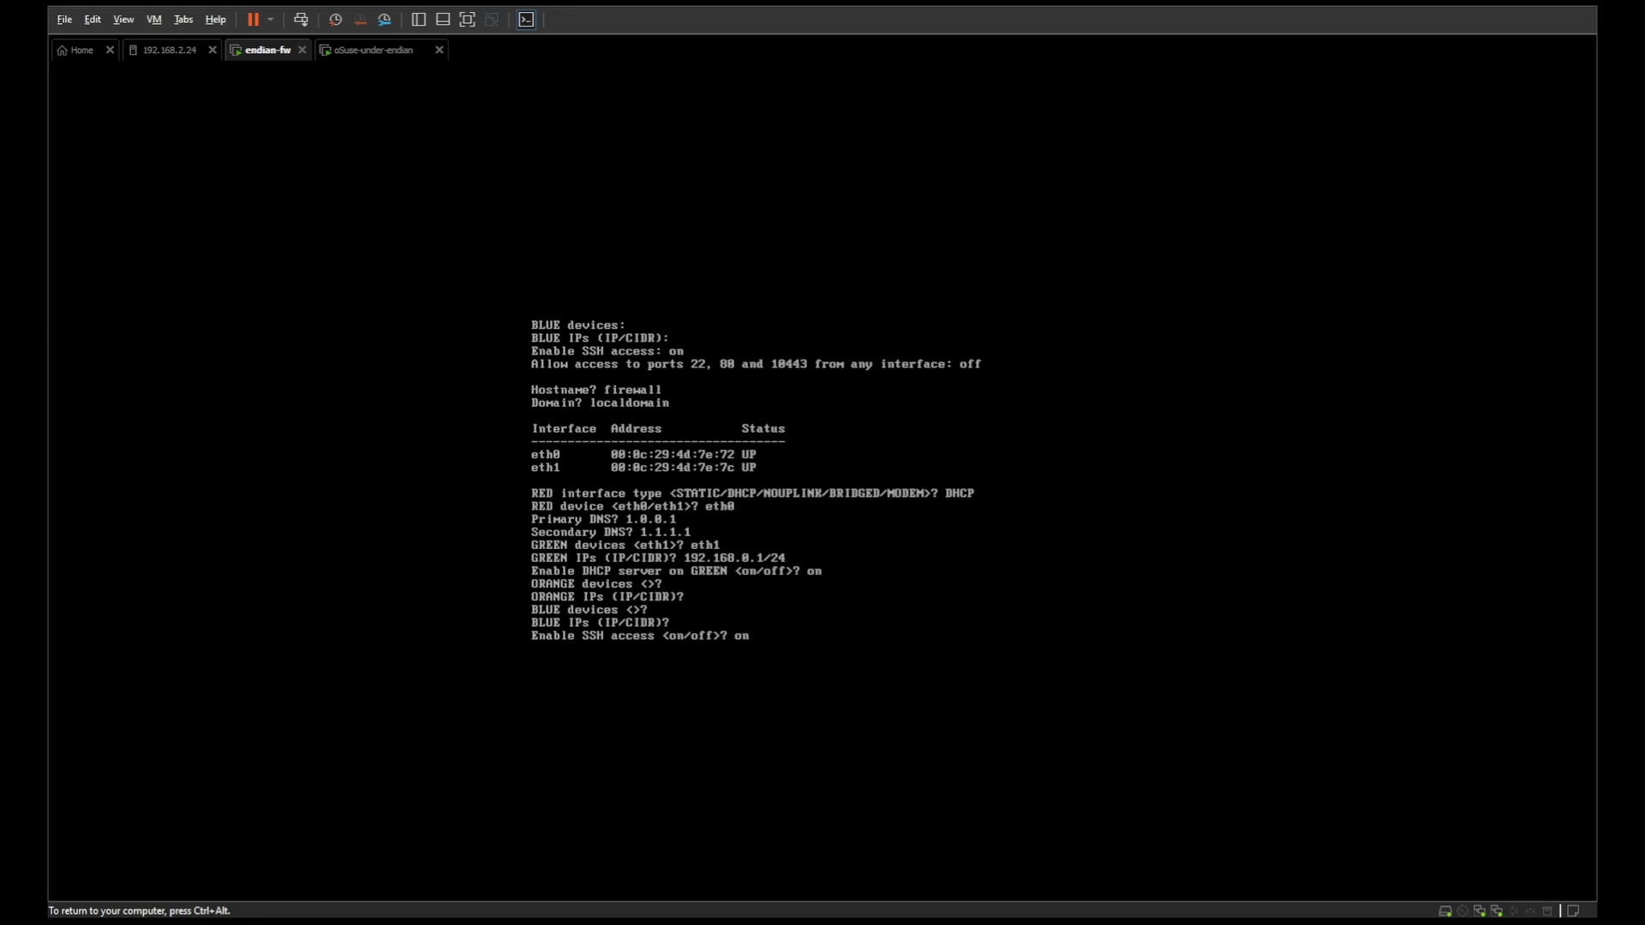
key(Return)
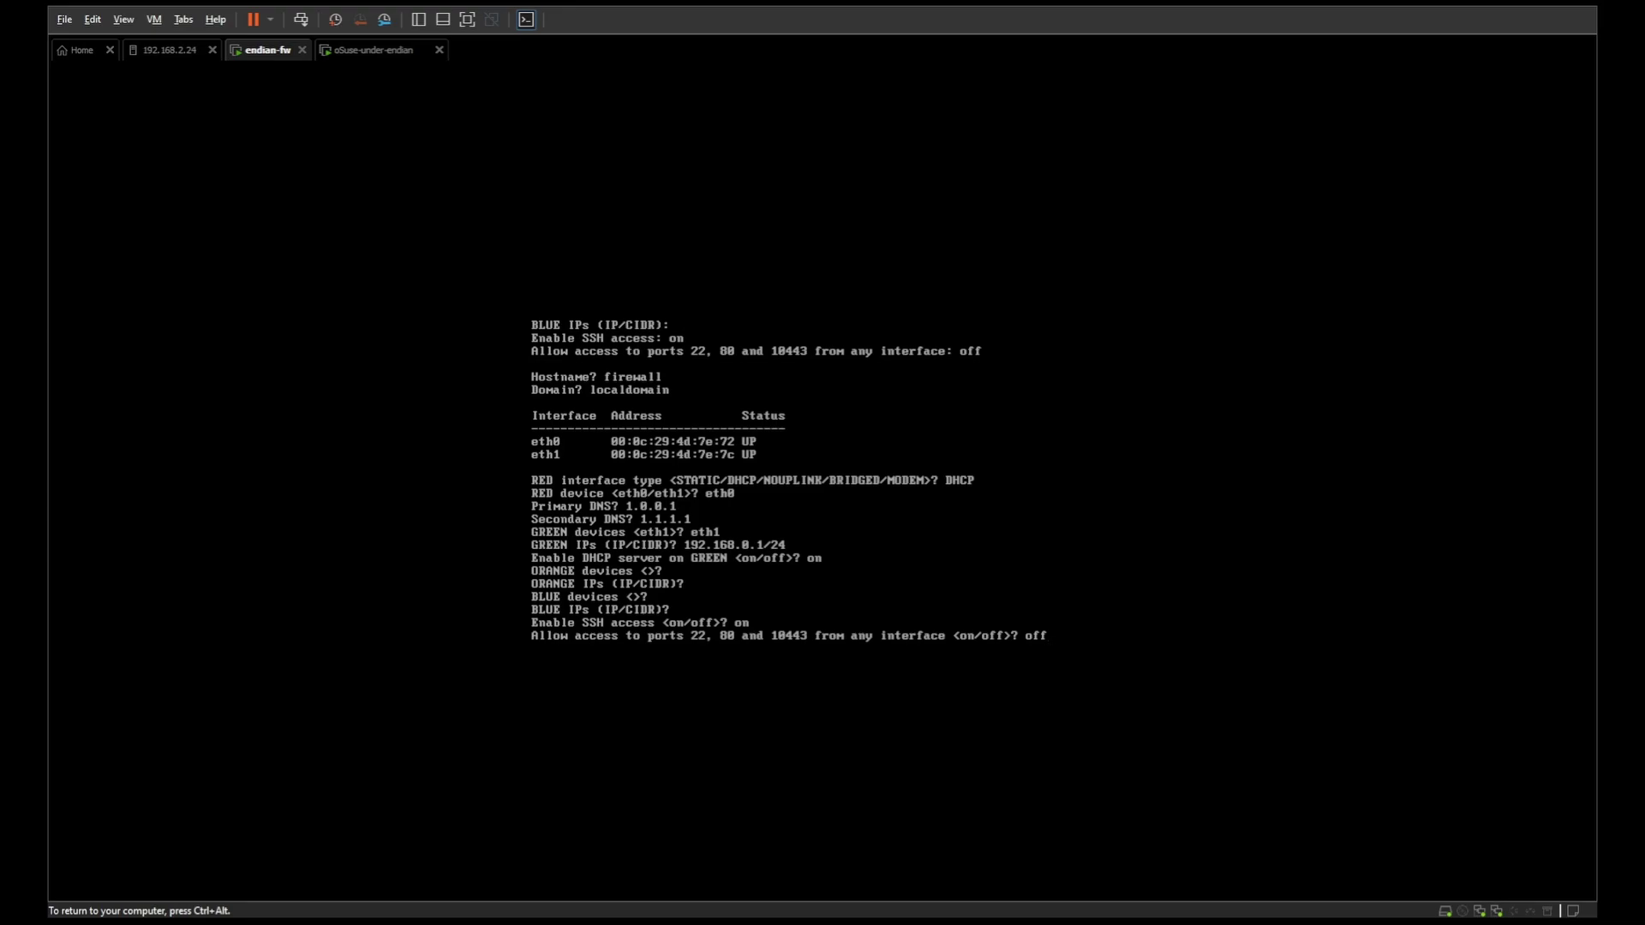
key(Return)
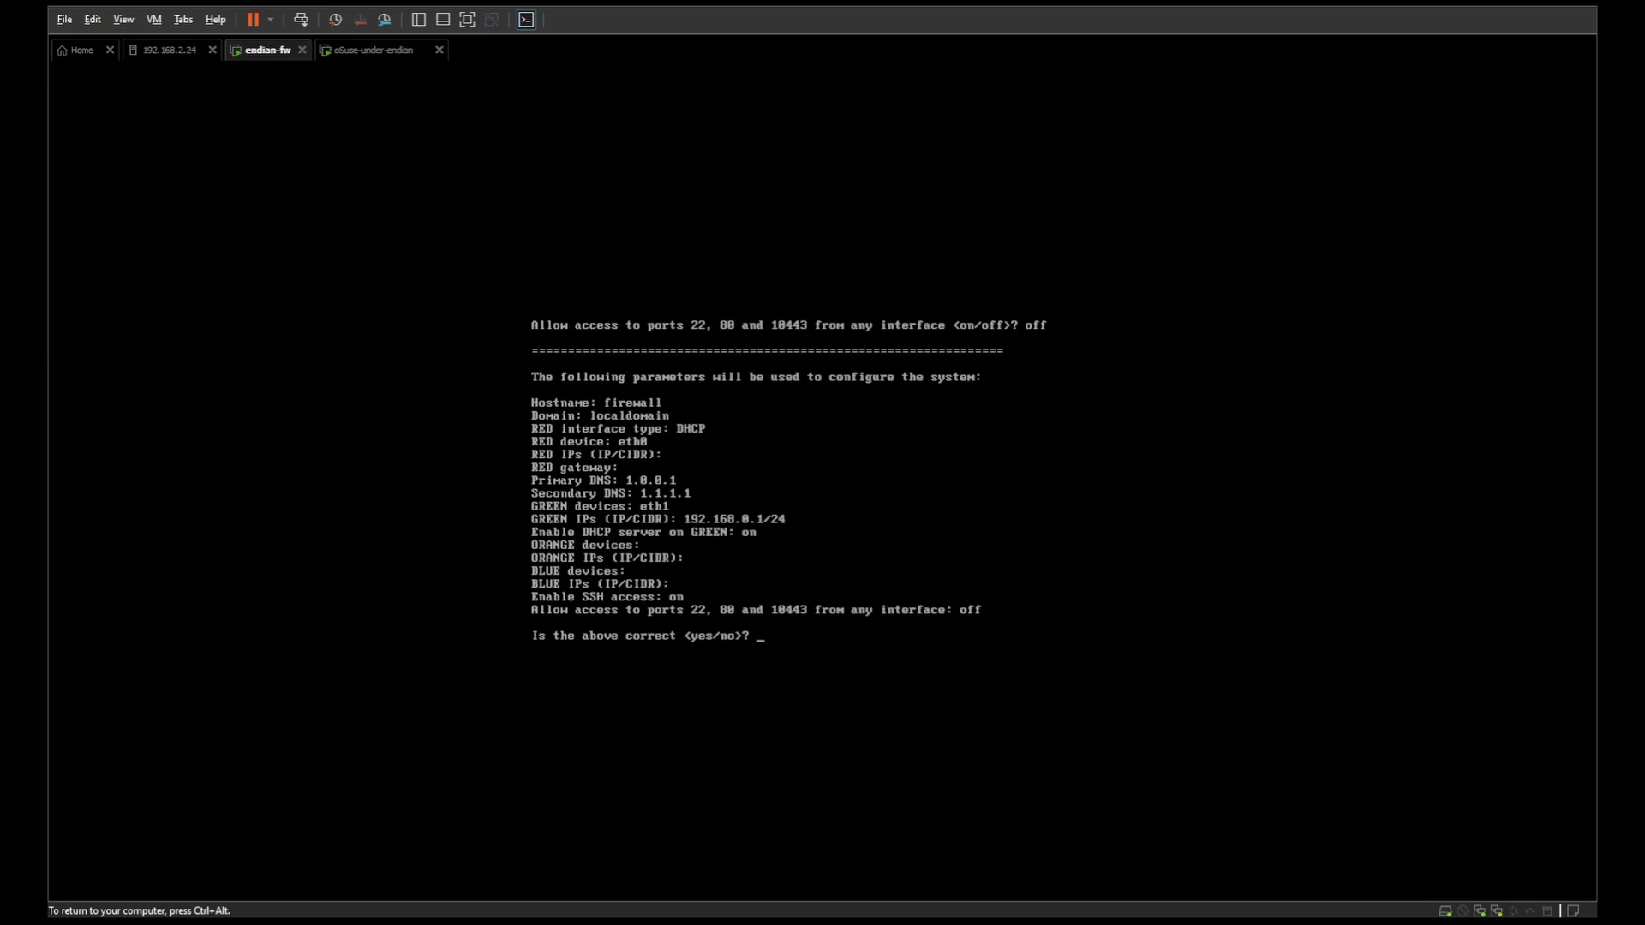
Answer yes twice to apply the configuration, reach the Endian main menu, then switch to the openSUSE VM
text(yes)
key(Return)
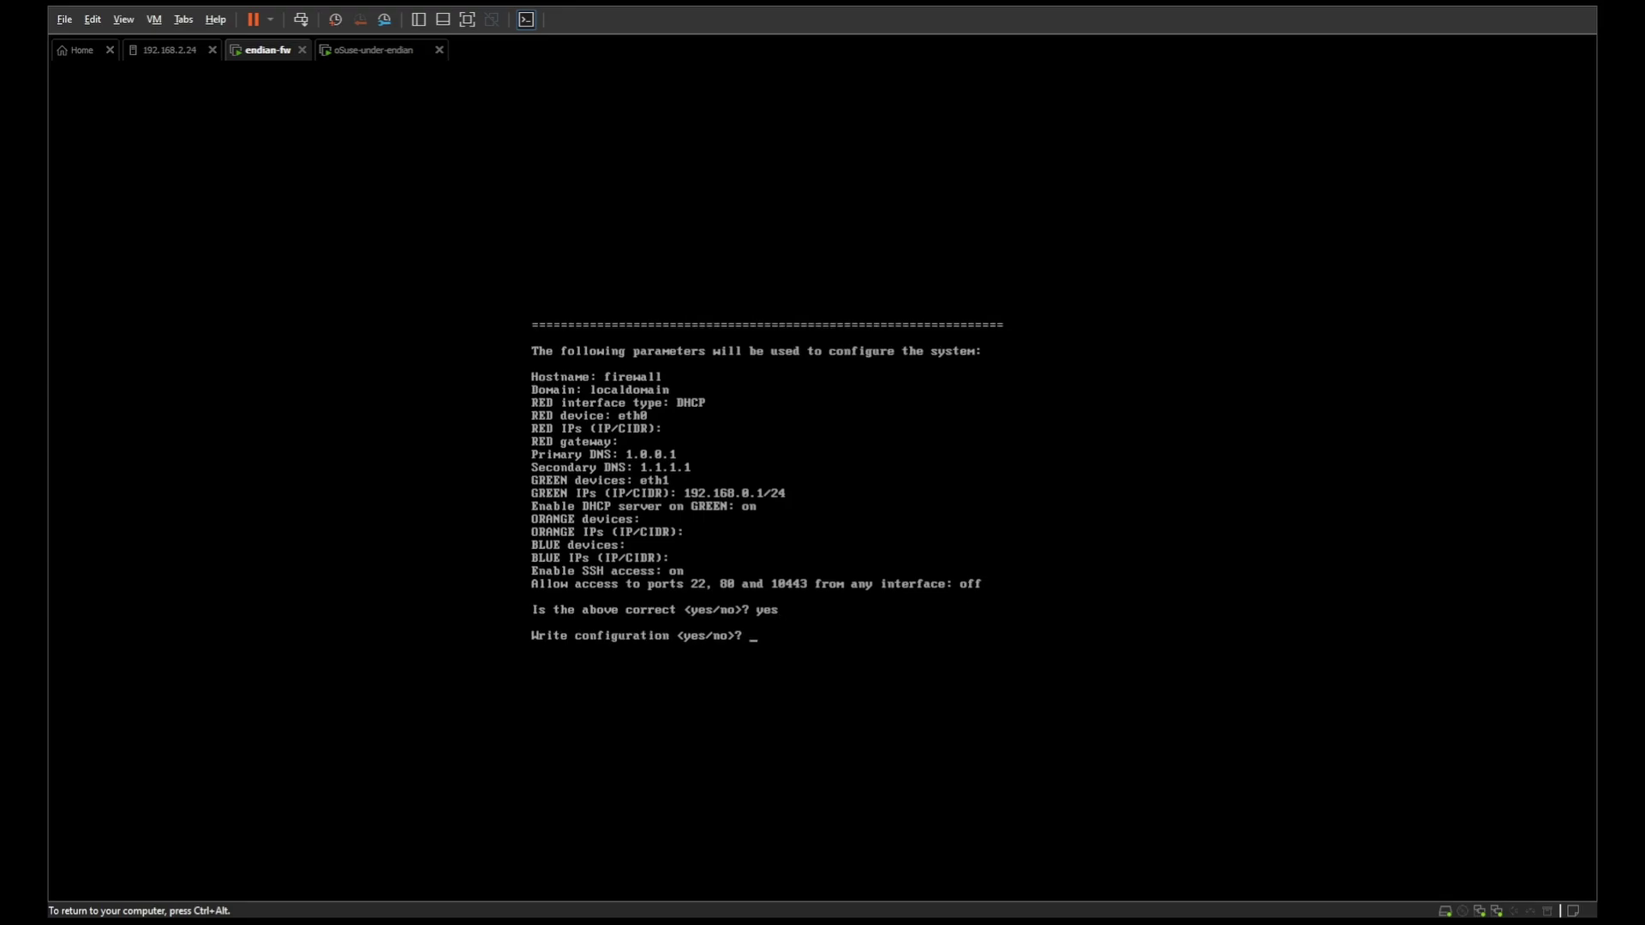
text(yes)
key(Return)
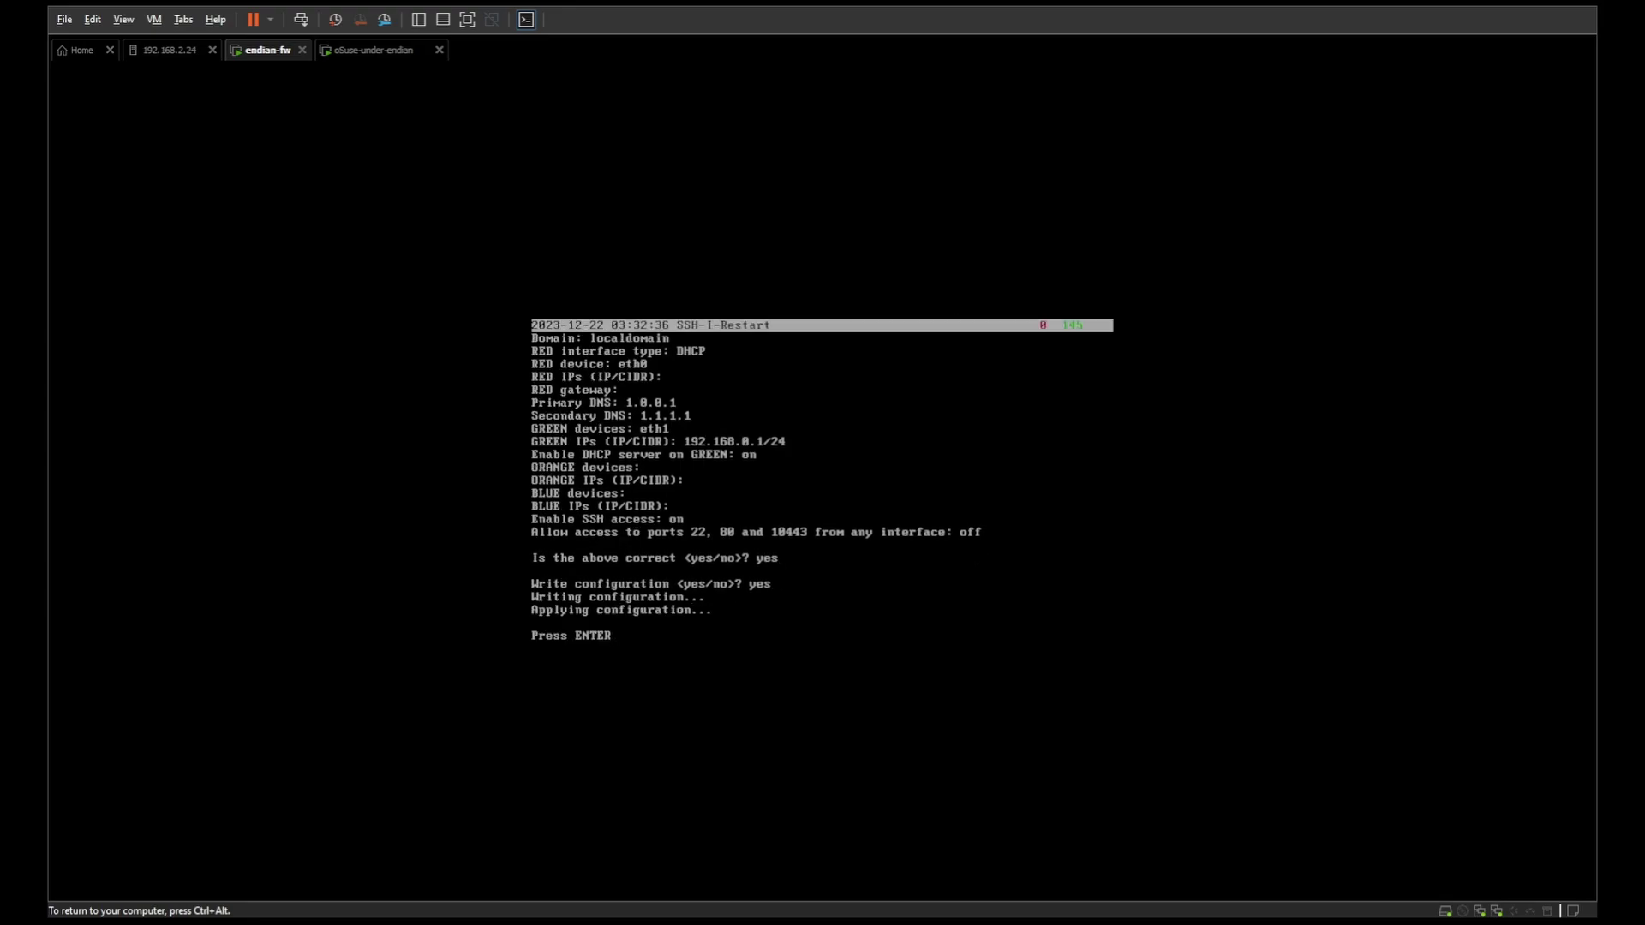
key(Return)
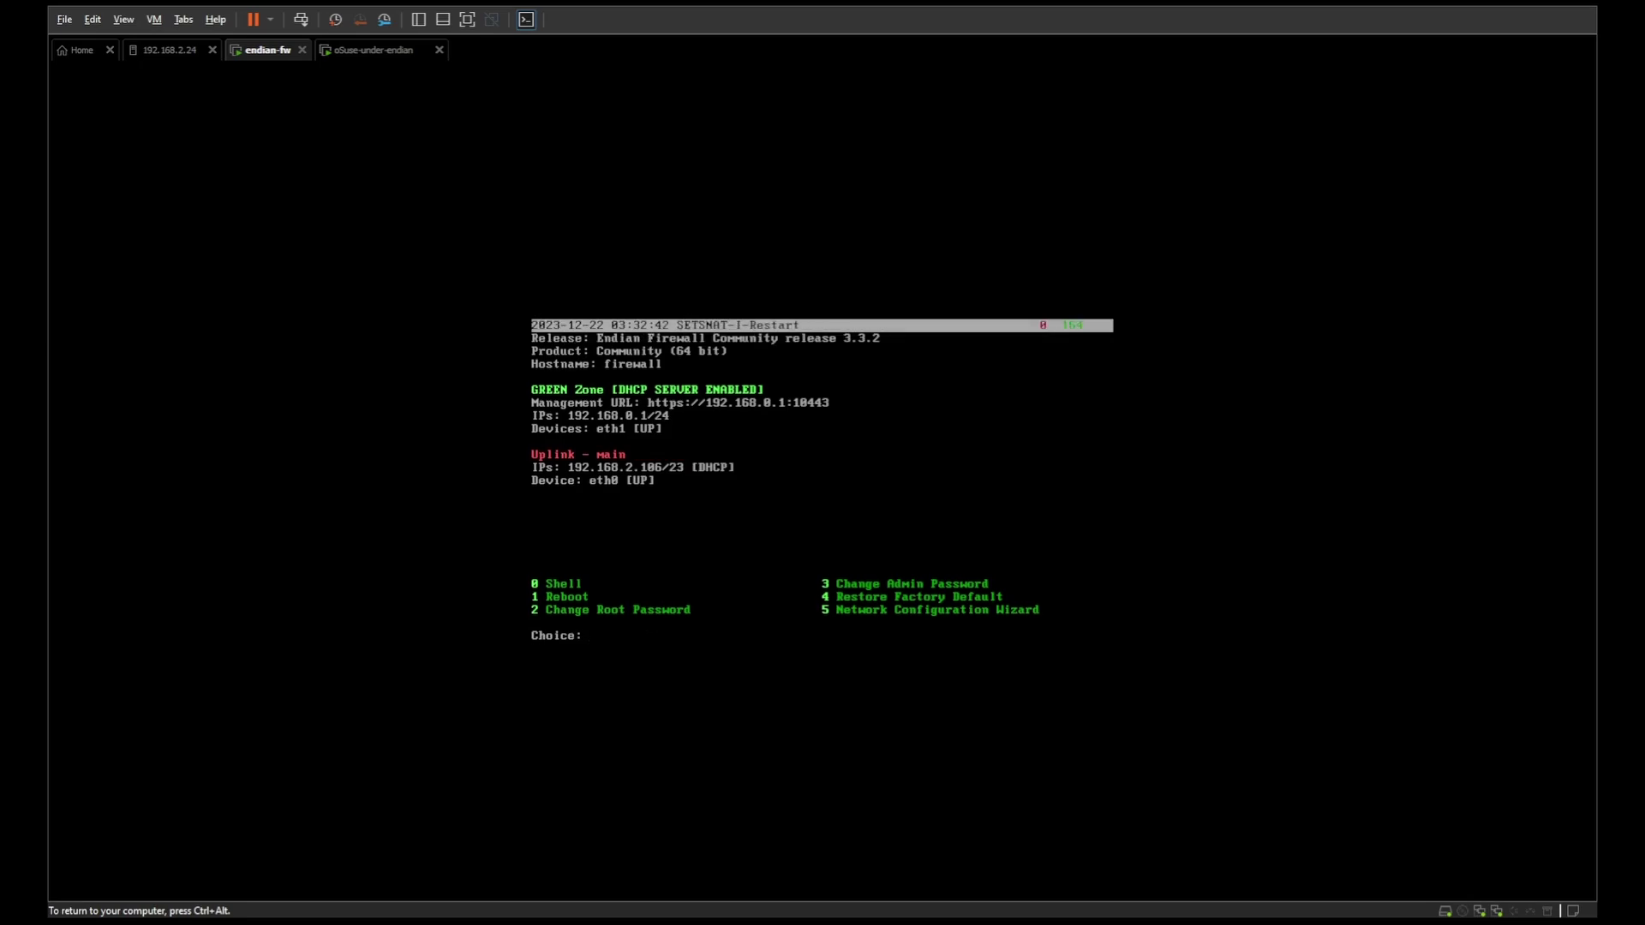
key(ctrl+alt)
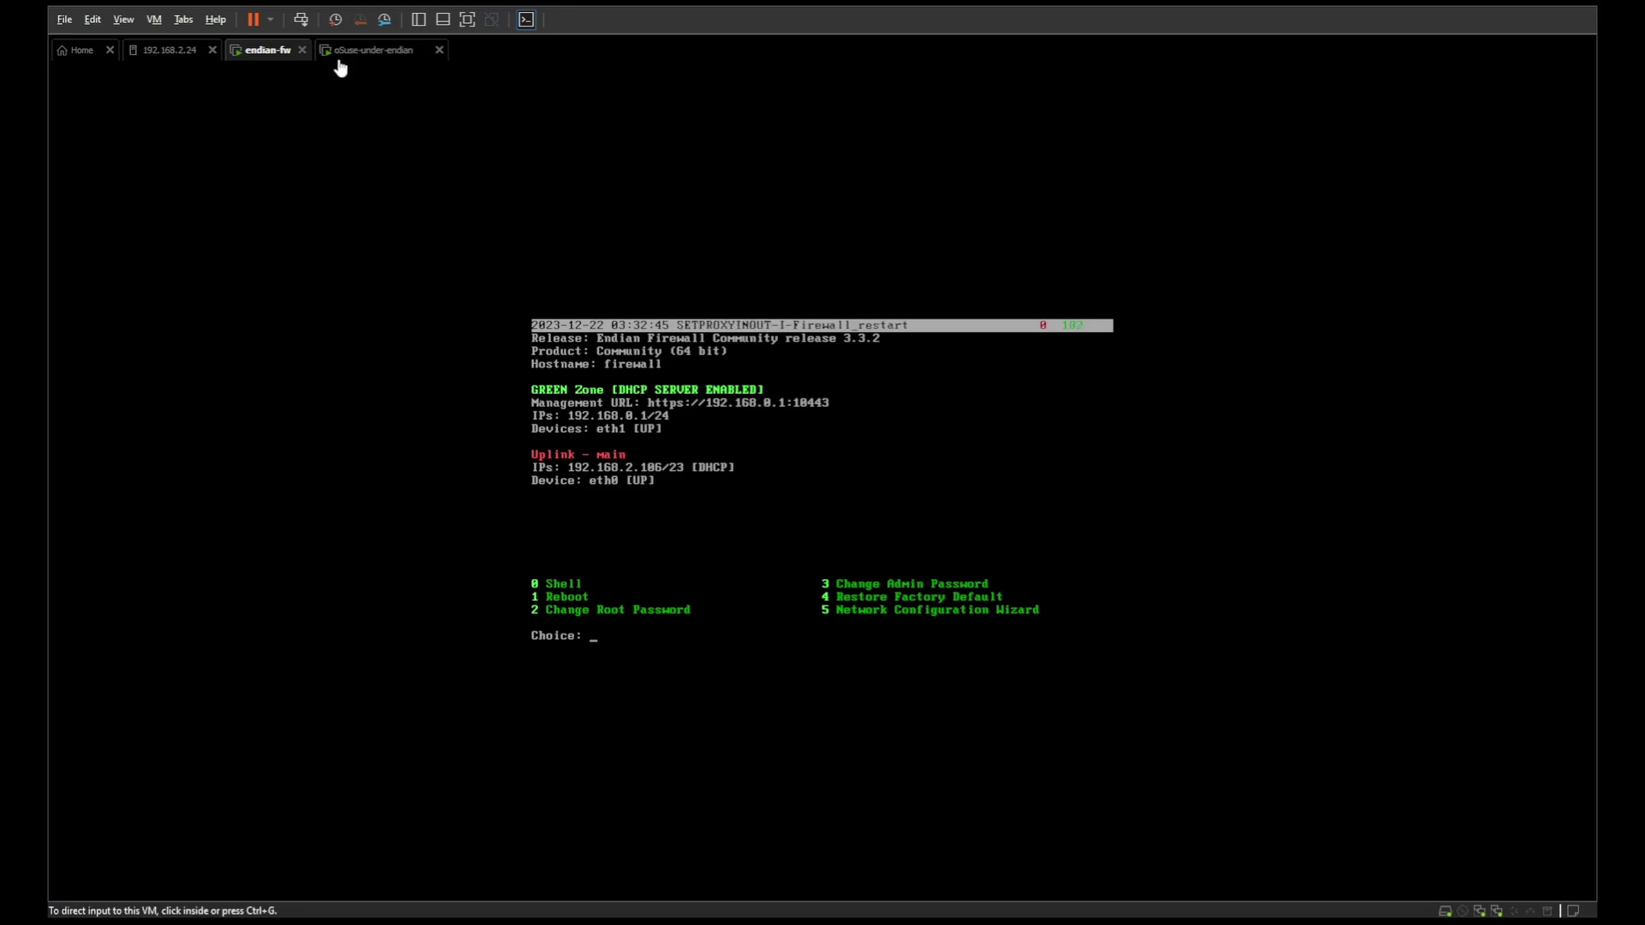
click(350, 55)
Unlock the openSUSE desktop with the account password
click(397, 186)
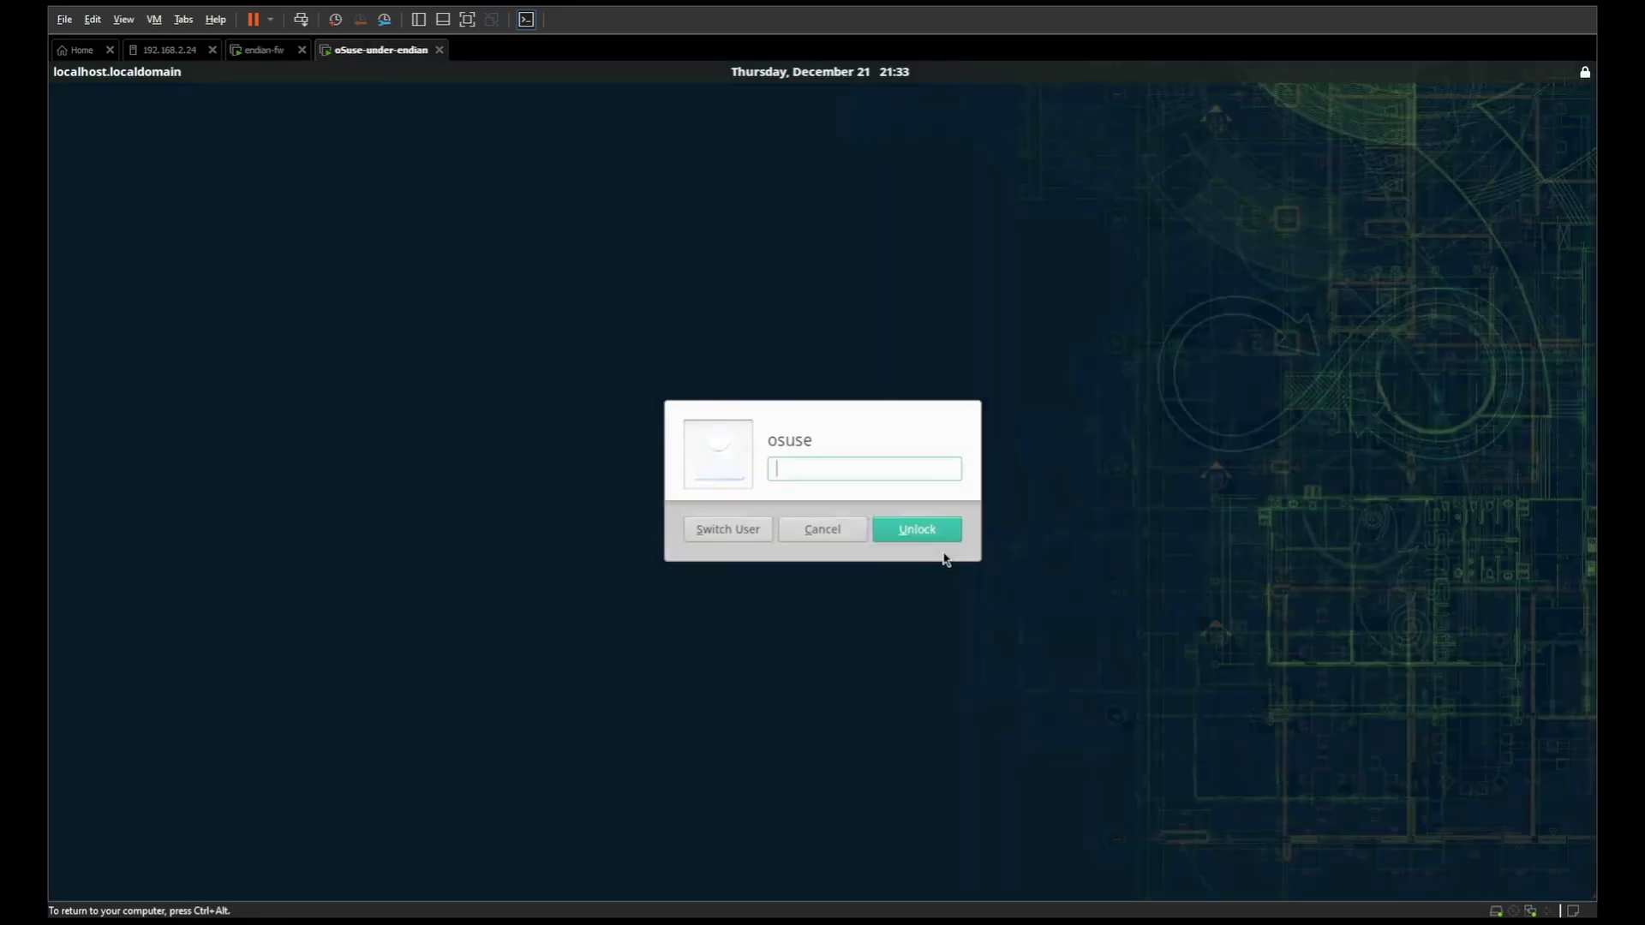
text(•••••••)
key(Return)
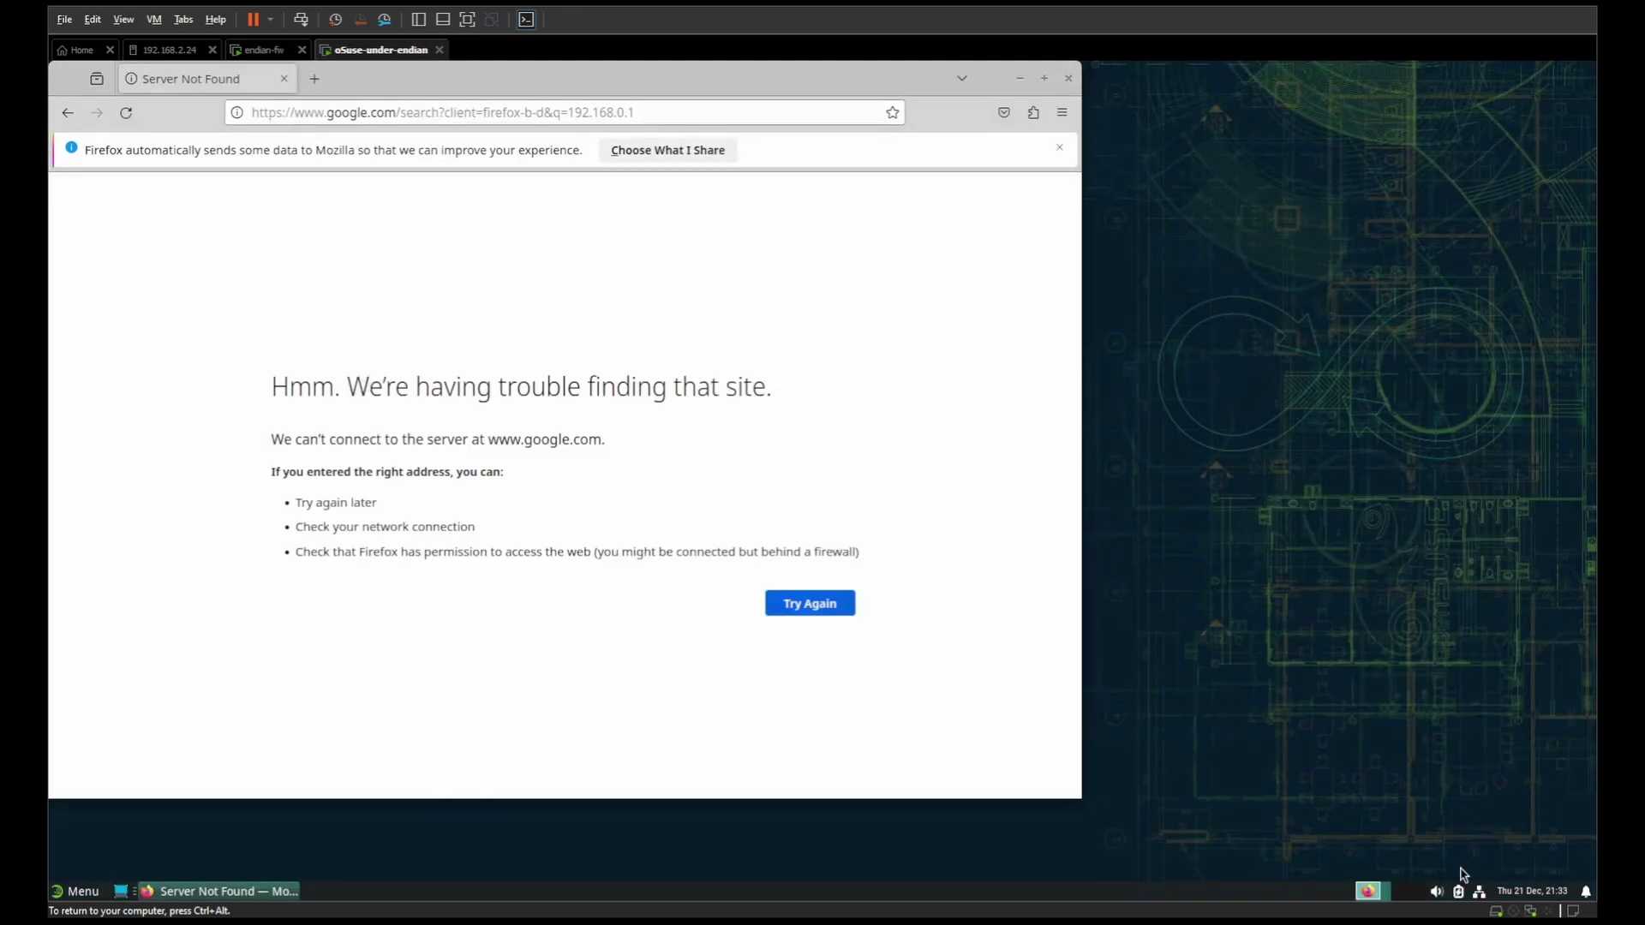
click(1480, 901)
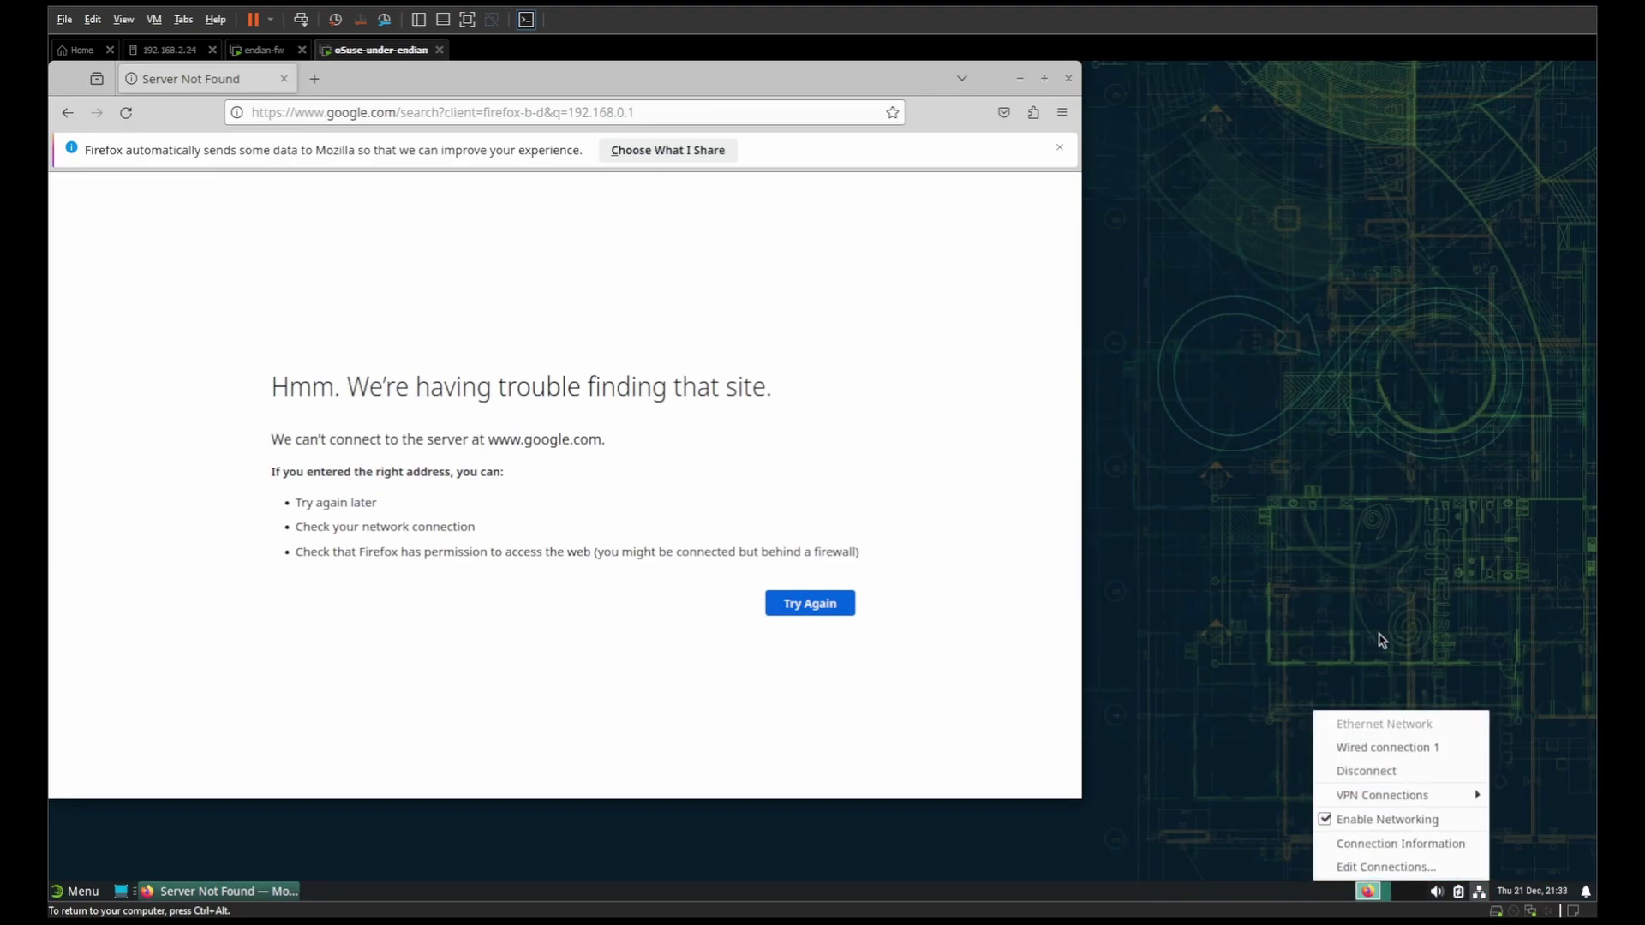
click(1178, 537)
Browse to 192.168.0.1 in Firefox and accept the self-signed certificate risk to continue
click(450, 112)
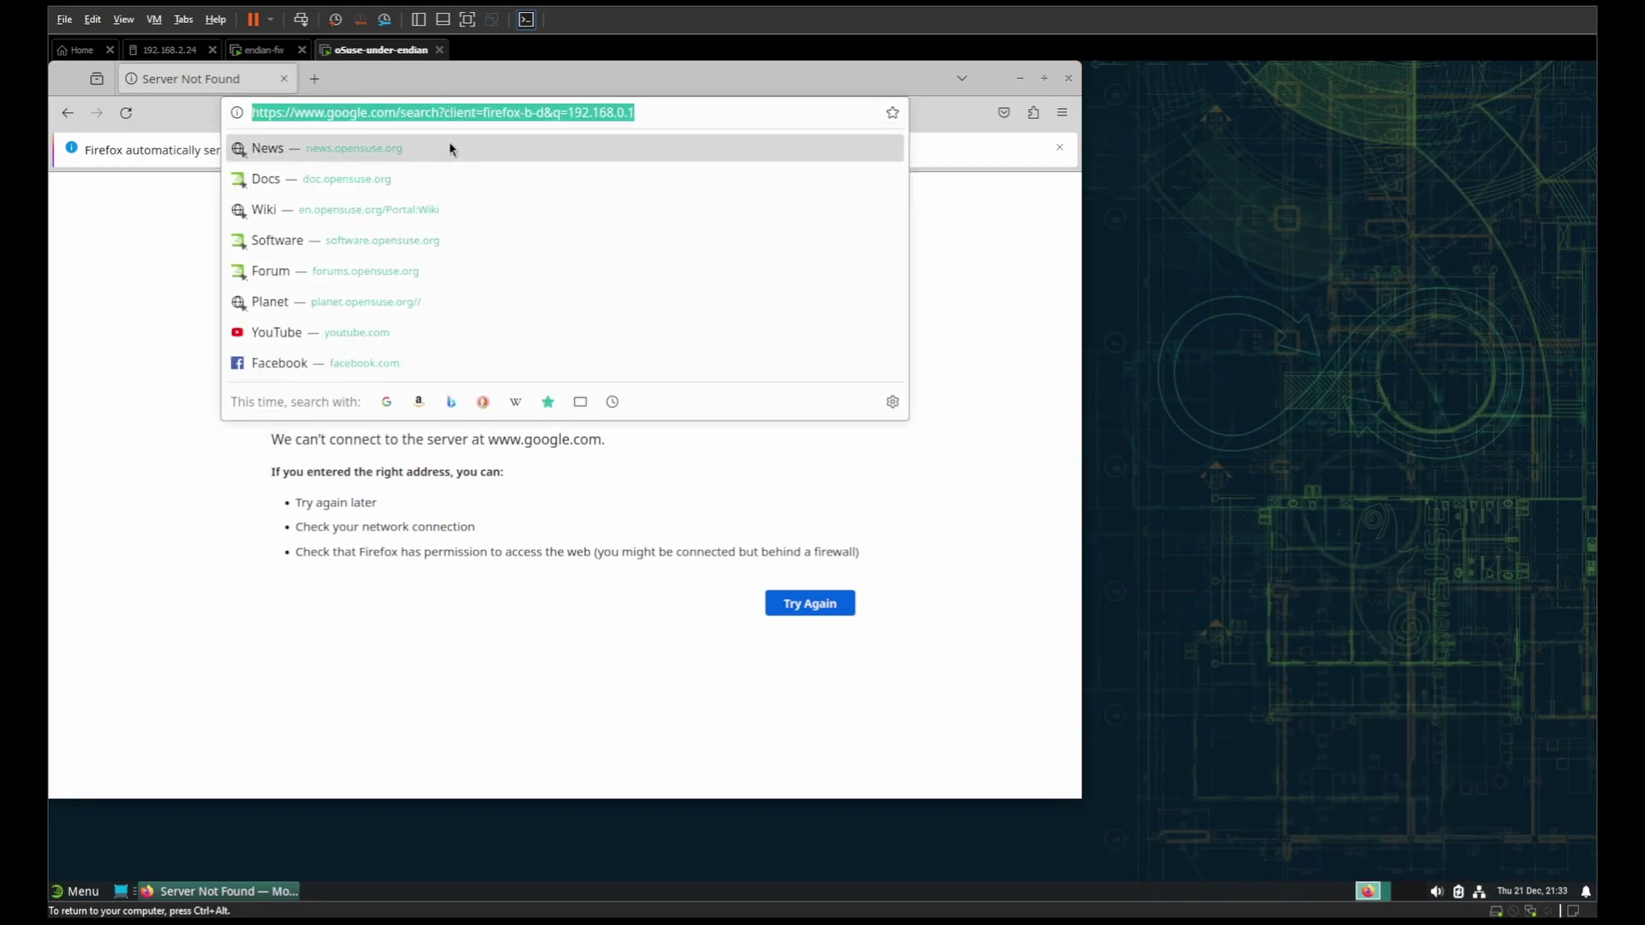
text(192.168.)
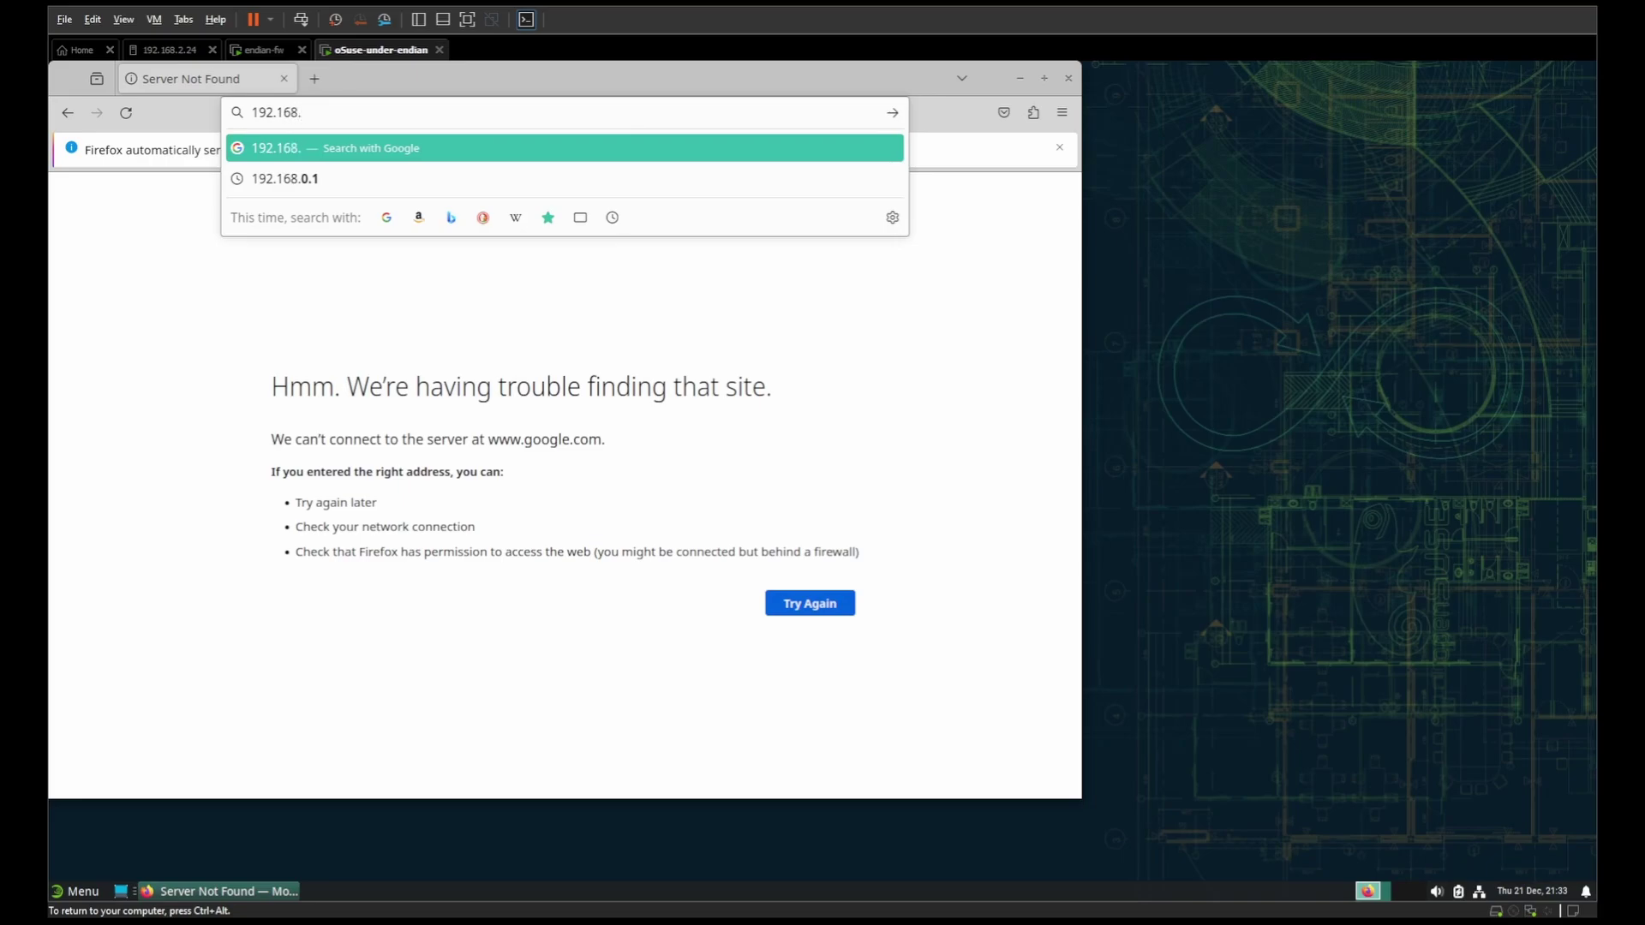
text(0.1)
key(Return)
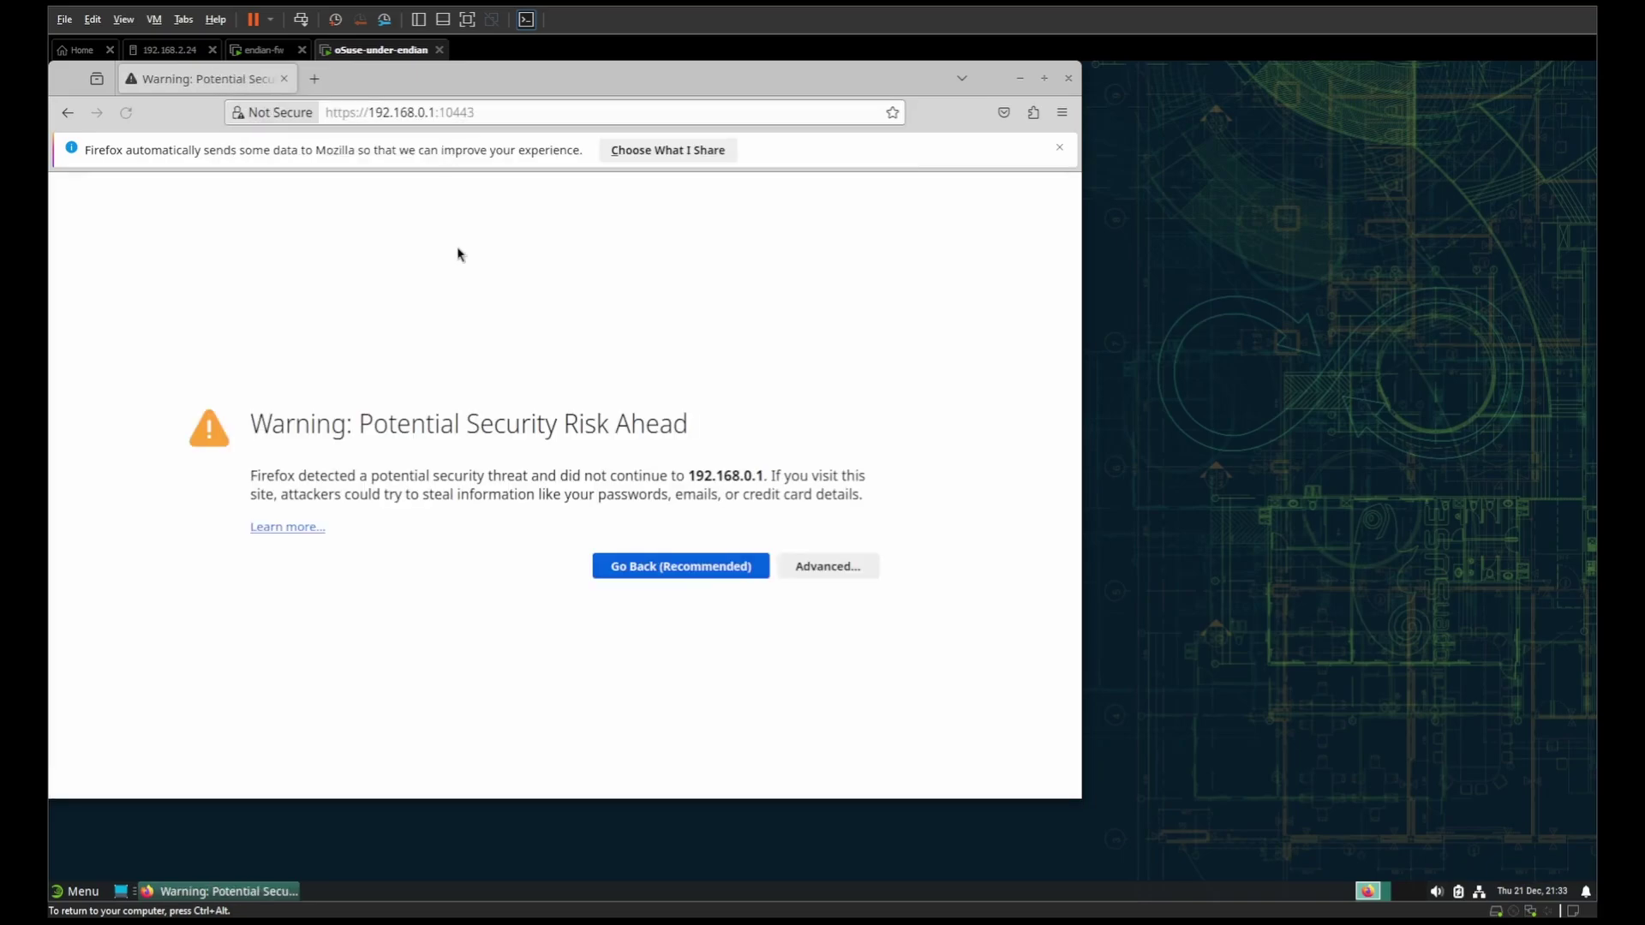
click(780, 567)
scroll(684, 514, down, 1)
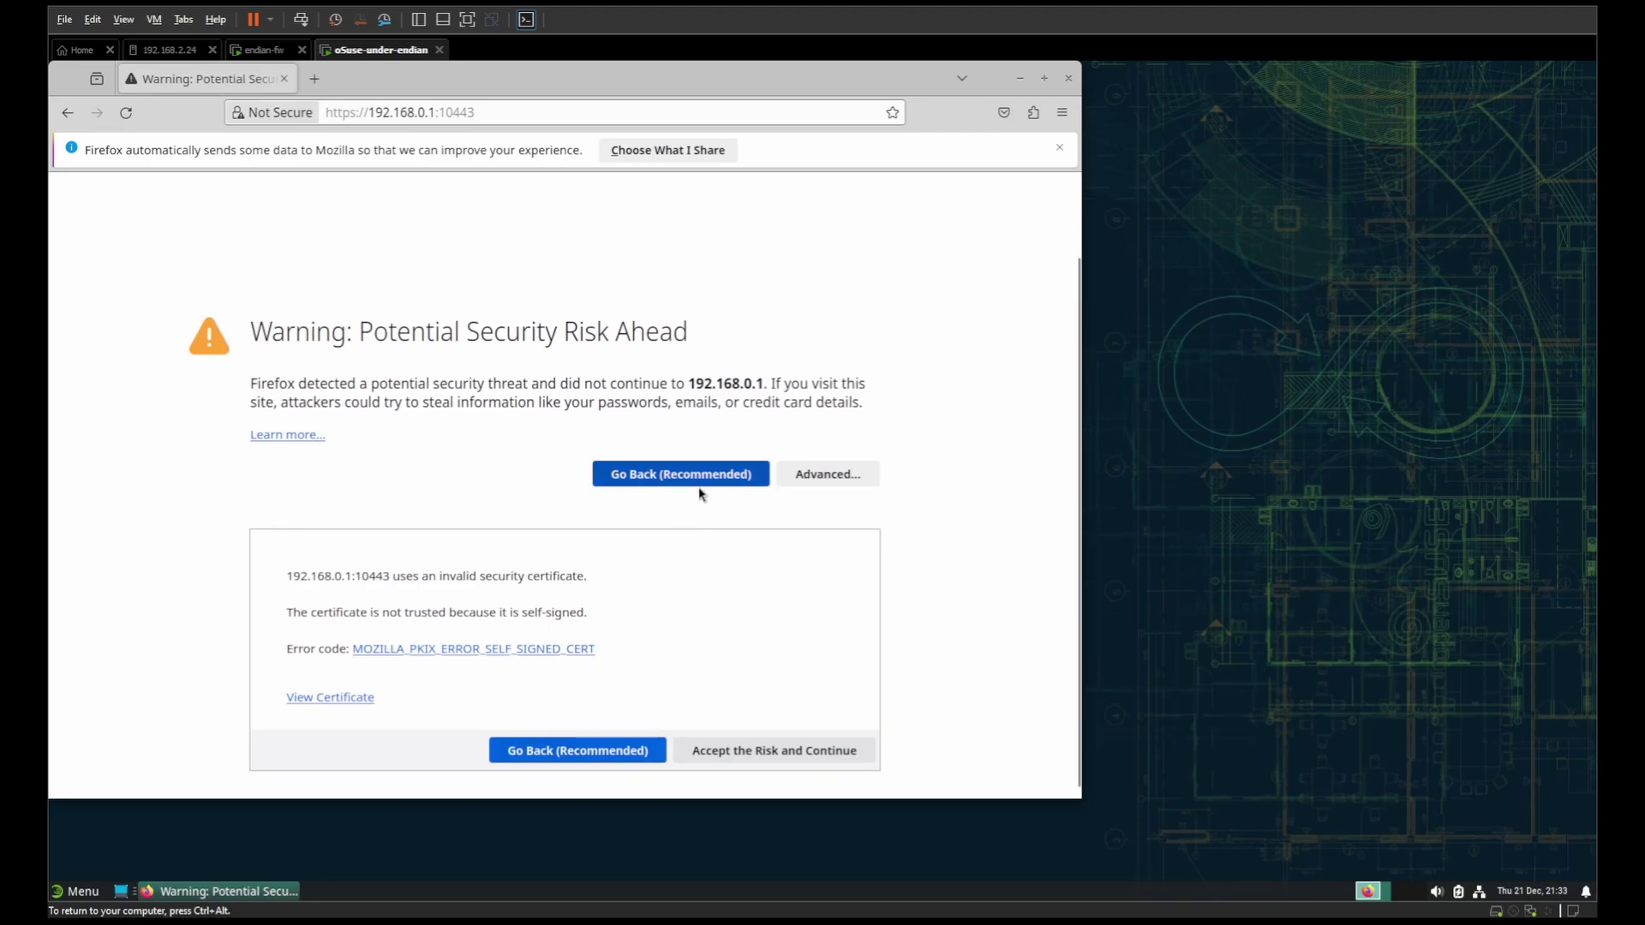
click(754, 747)
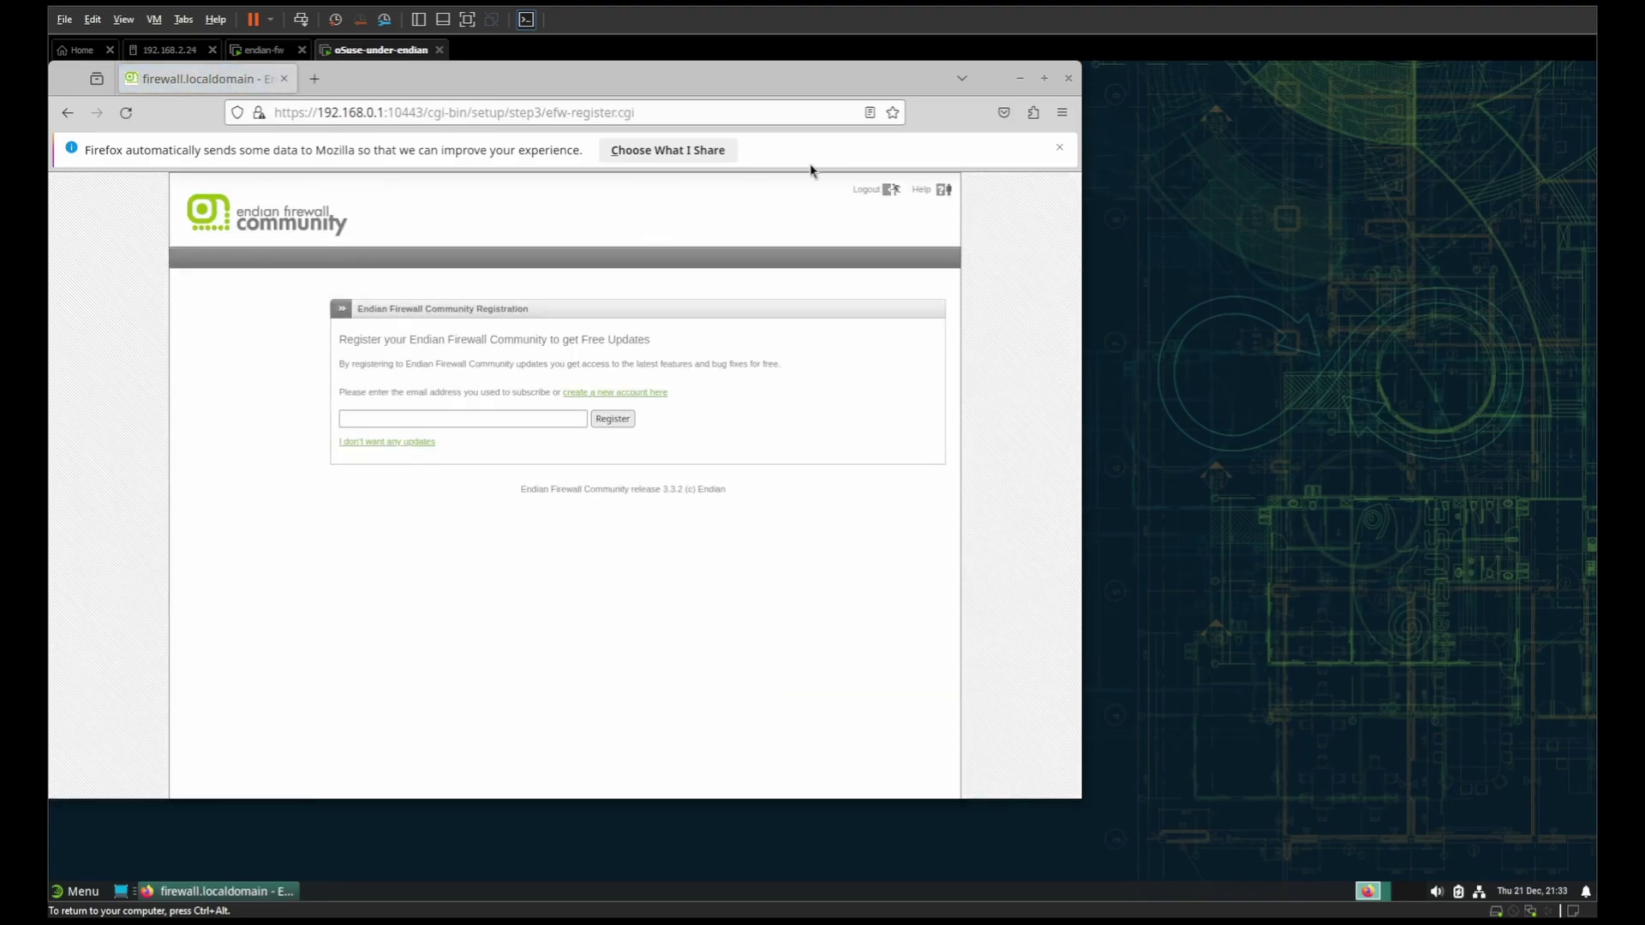
Maximize Firefox, register the firewall with an e-mail address, then go to the endian-fw console
click(1045, 79)
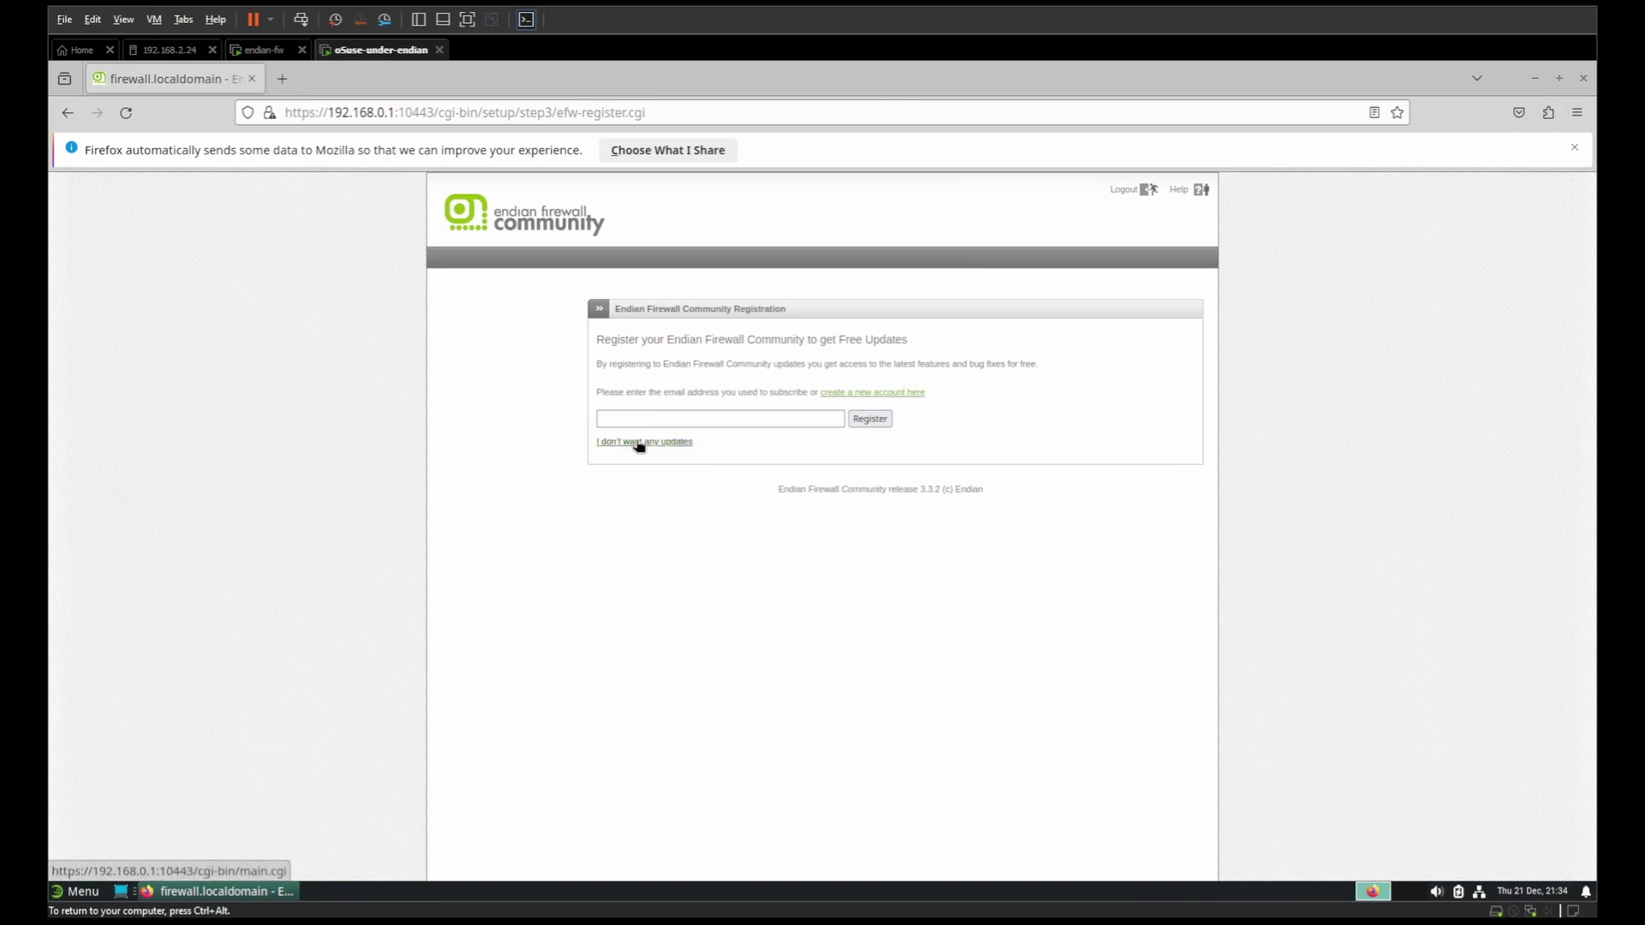
drag(619, 338, 901, 337)
click(901, 338)
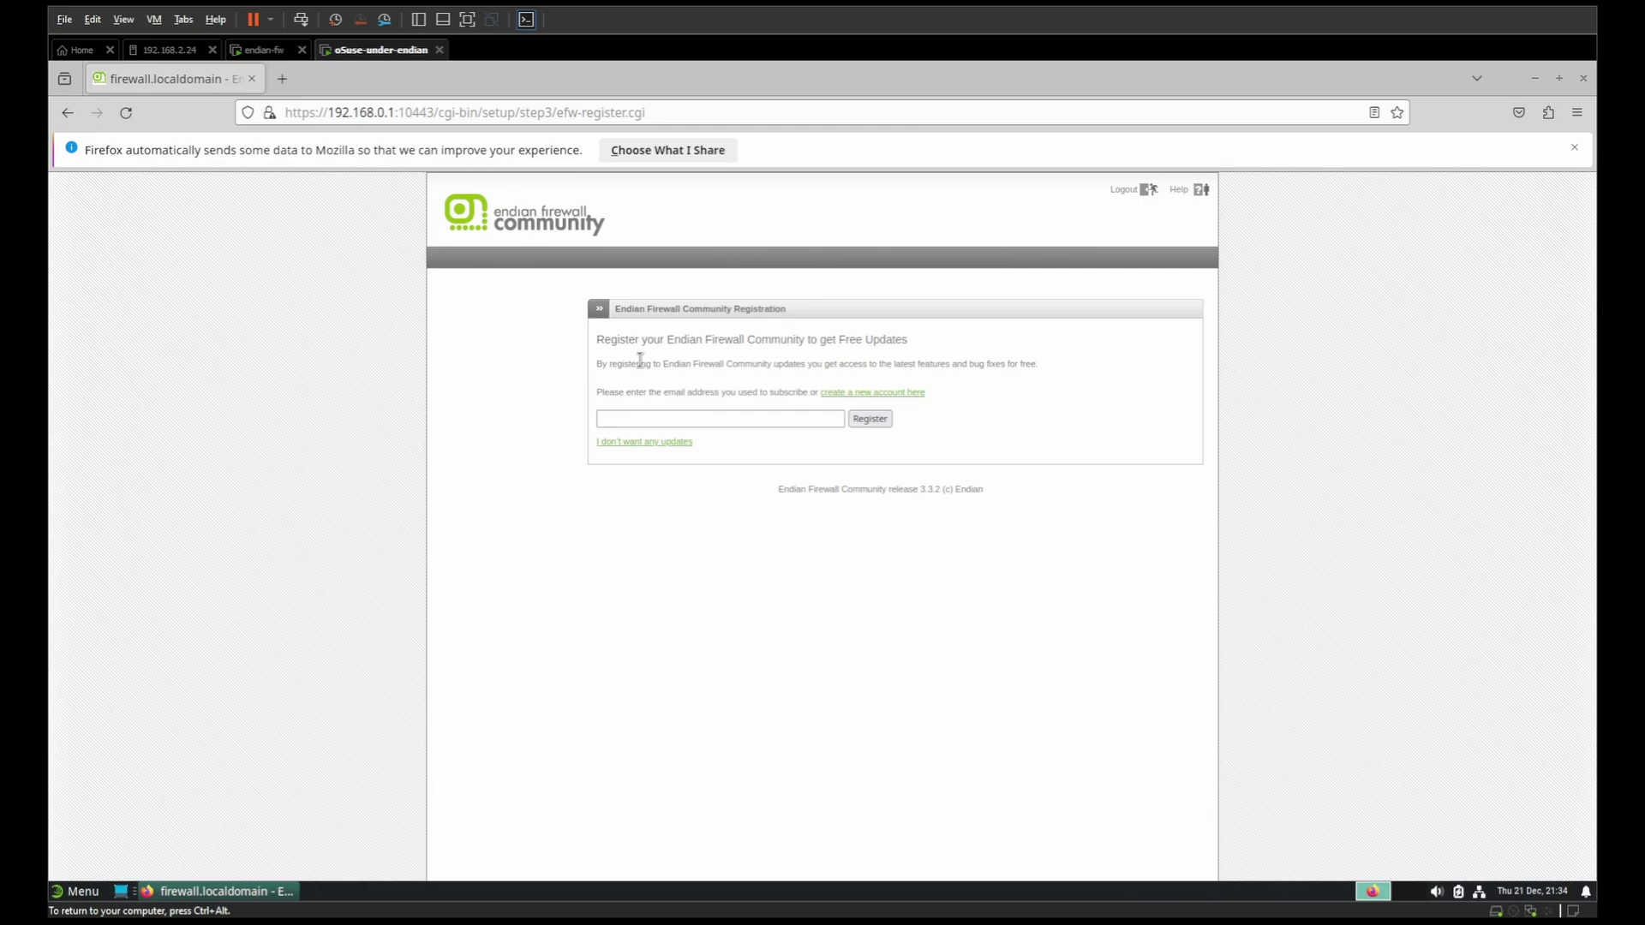
click(746, 418)
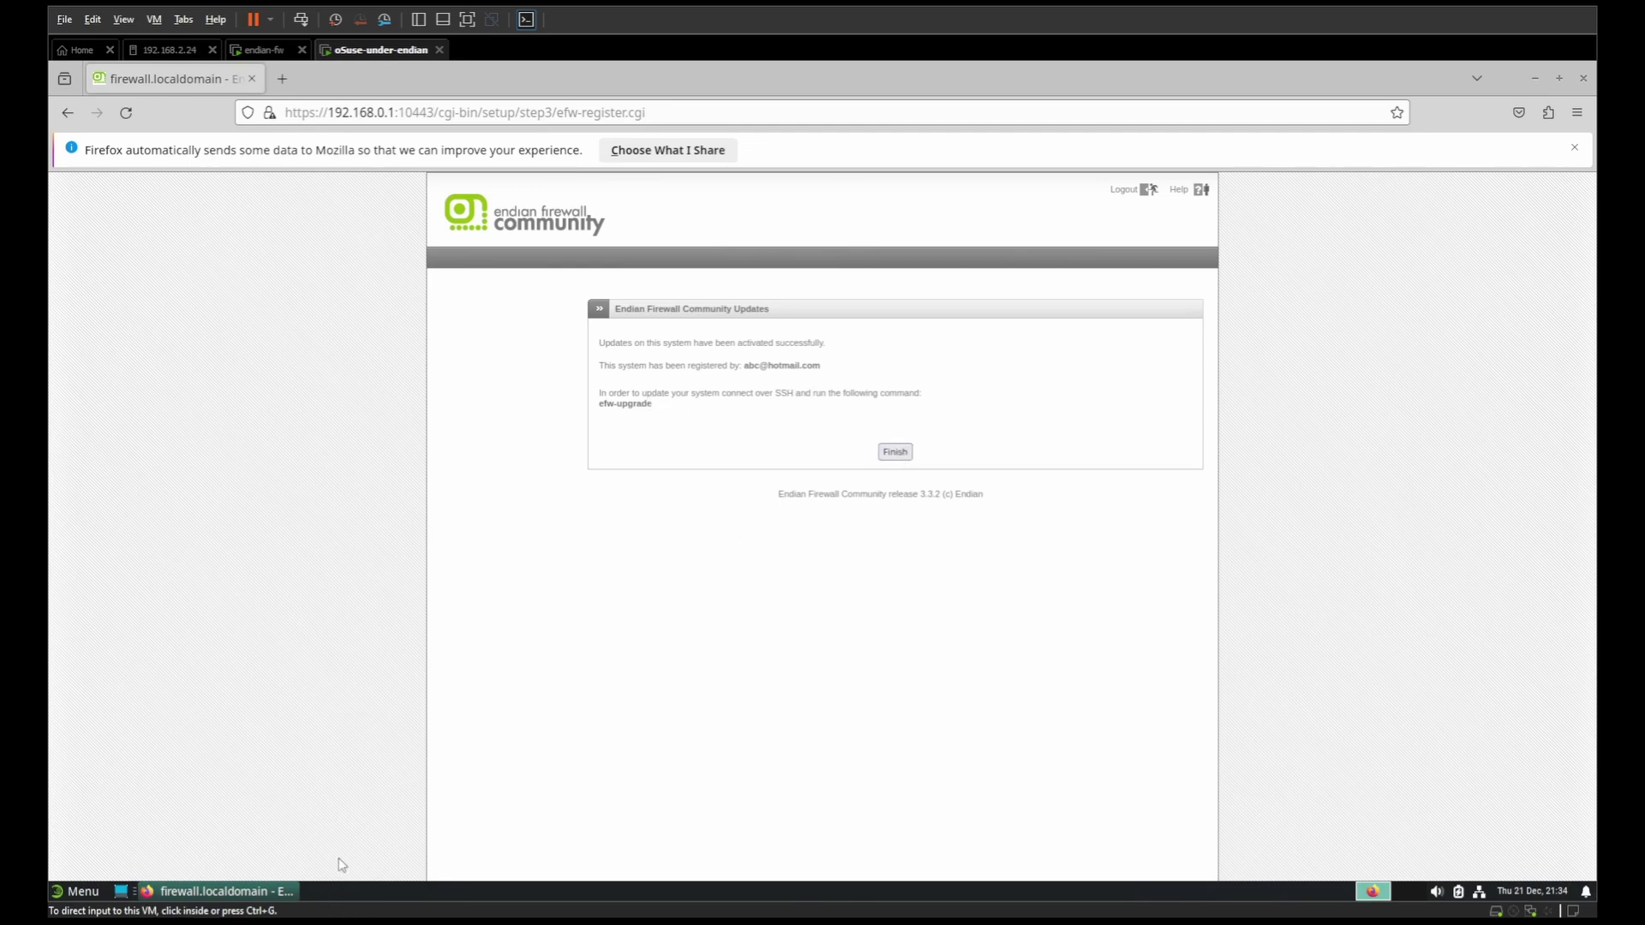
click(263, 51)
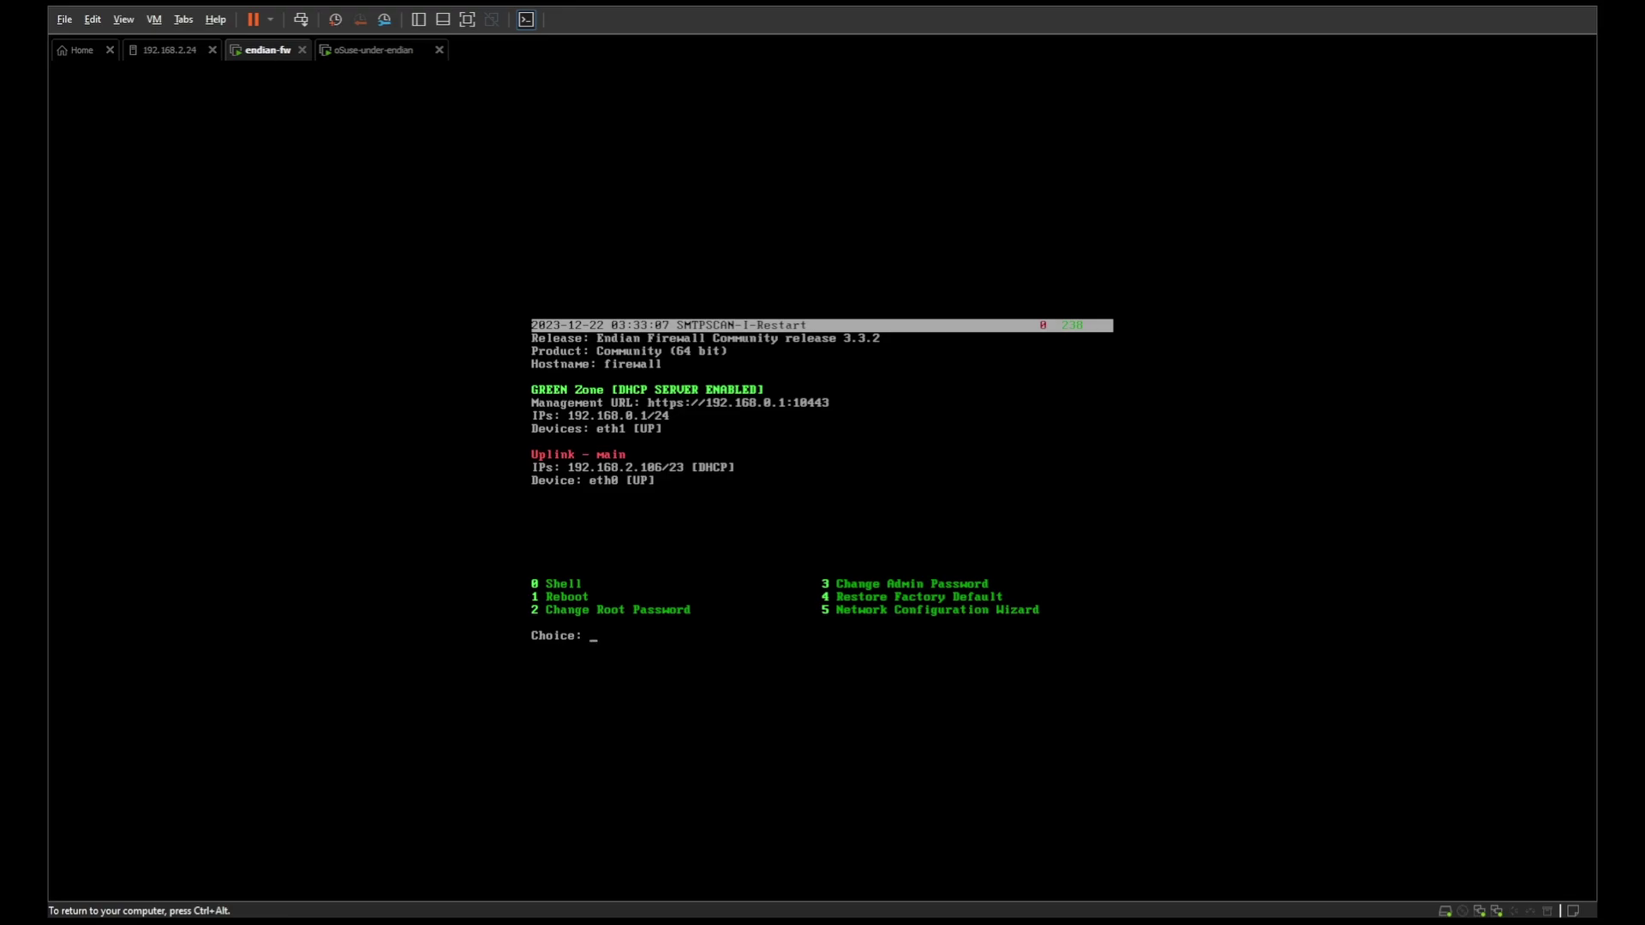
Open the Shell (option 0) and try the efw-update and efw-upgrade commands
text(0)
key(Return)
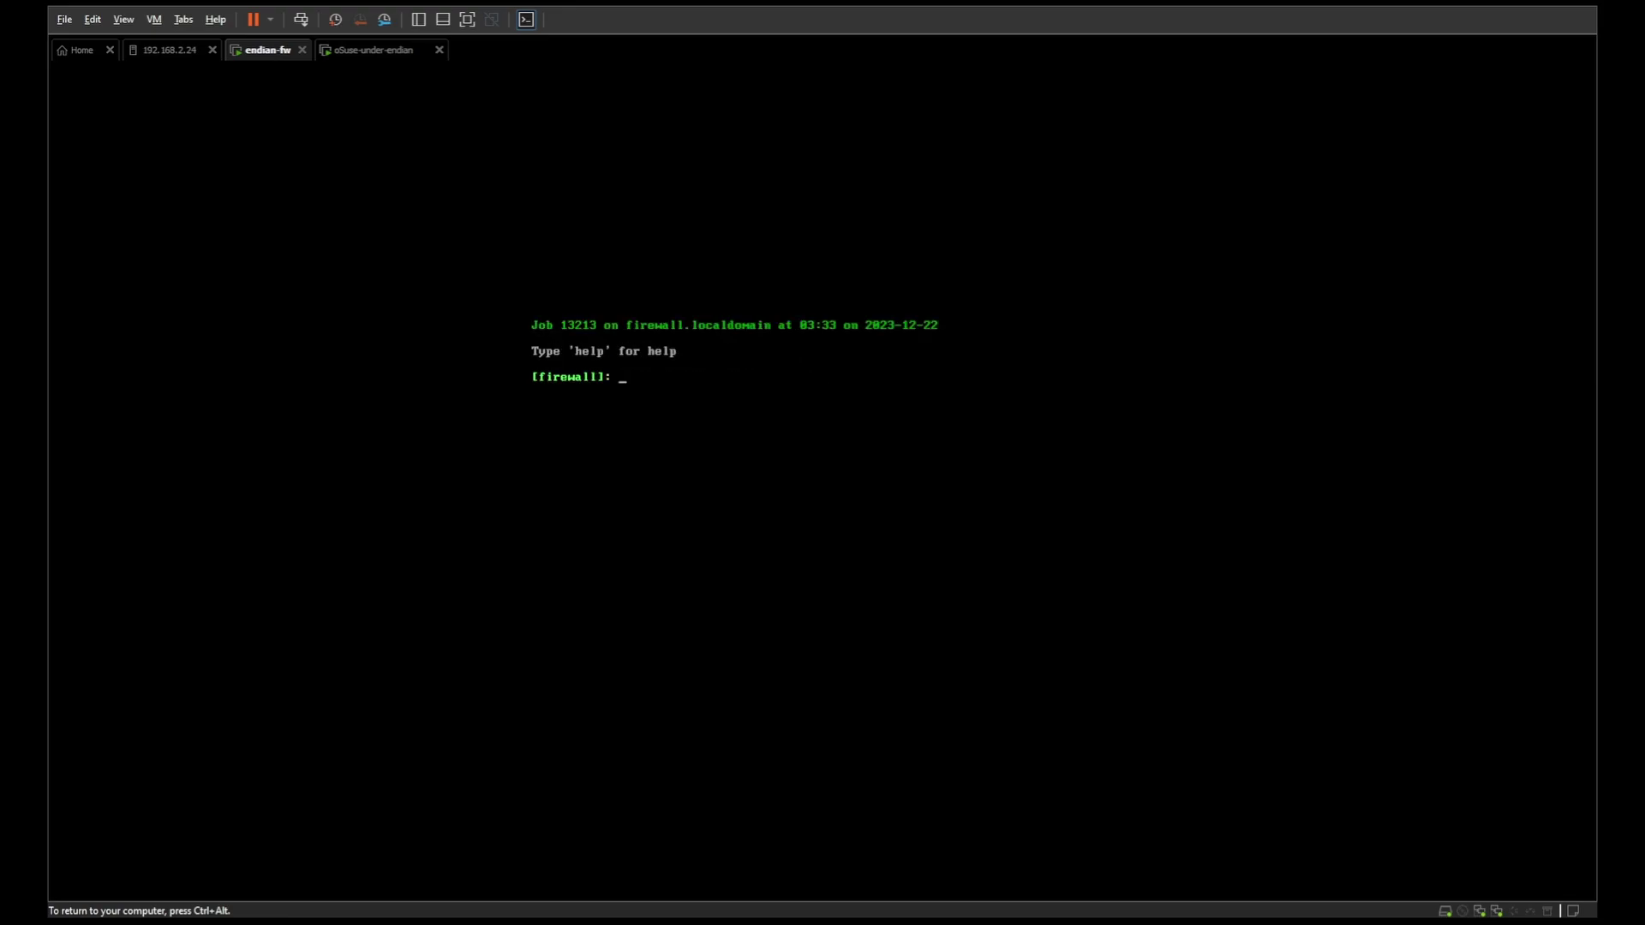
text(efw-update)
key(Return)
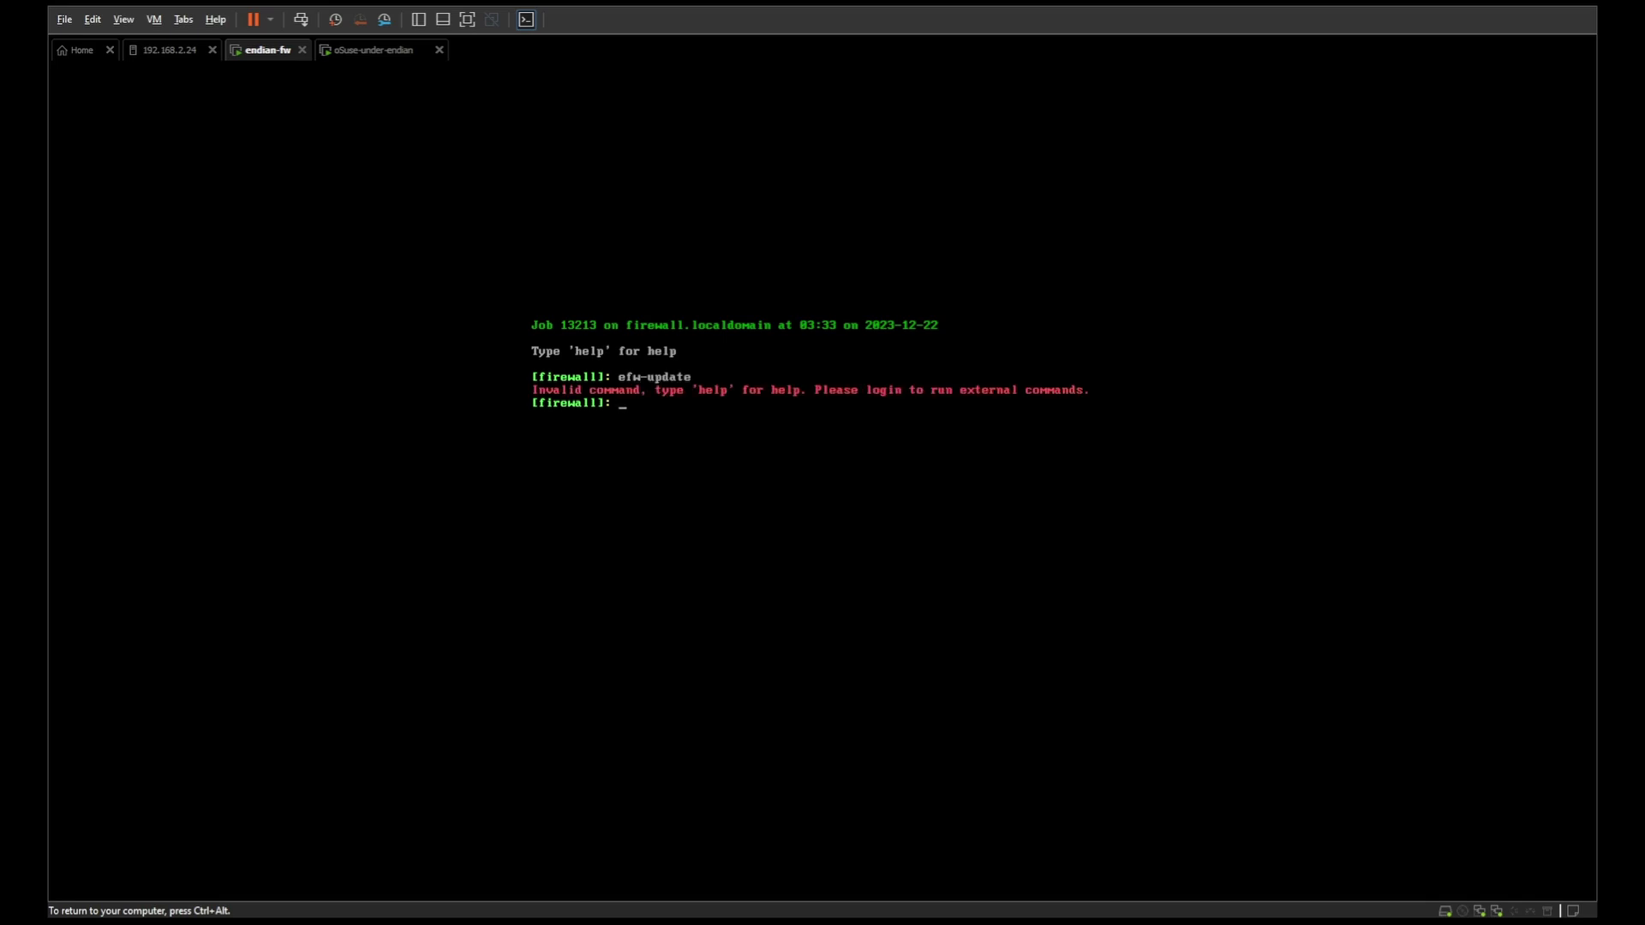
click(374, 52)
click(257, 49)
click(504, 202)
text(efw-upgrade)
key(Return)
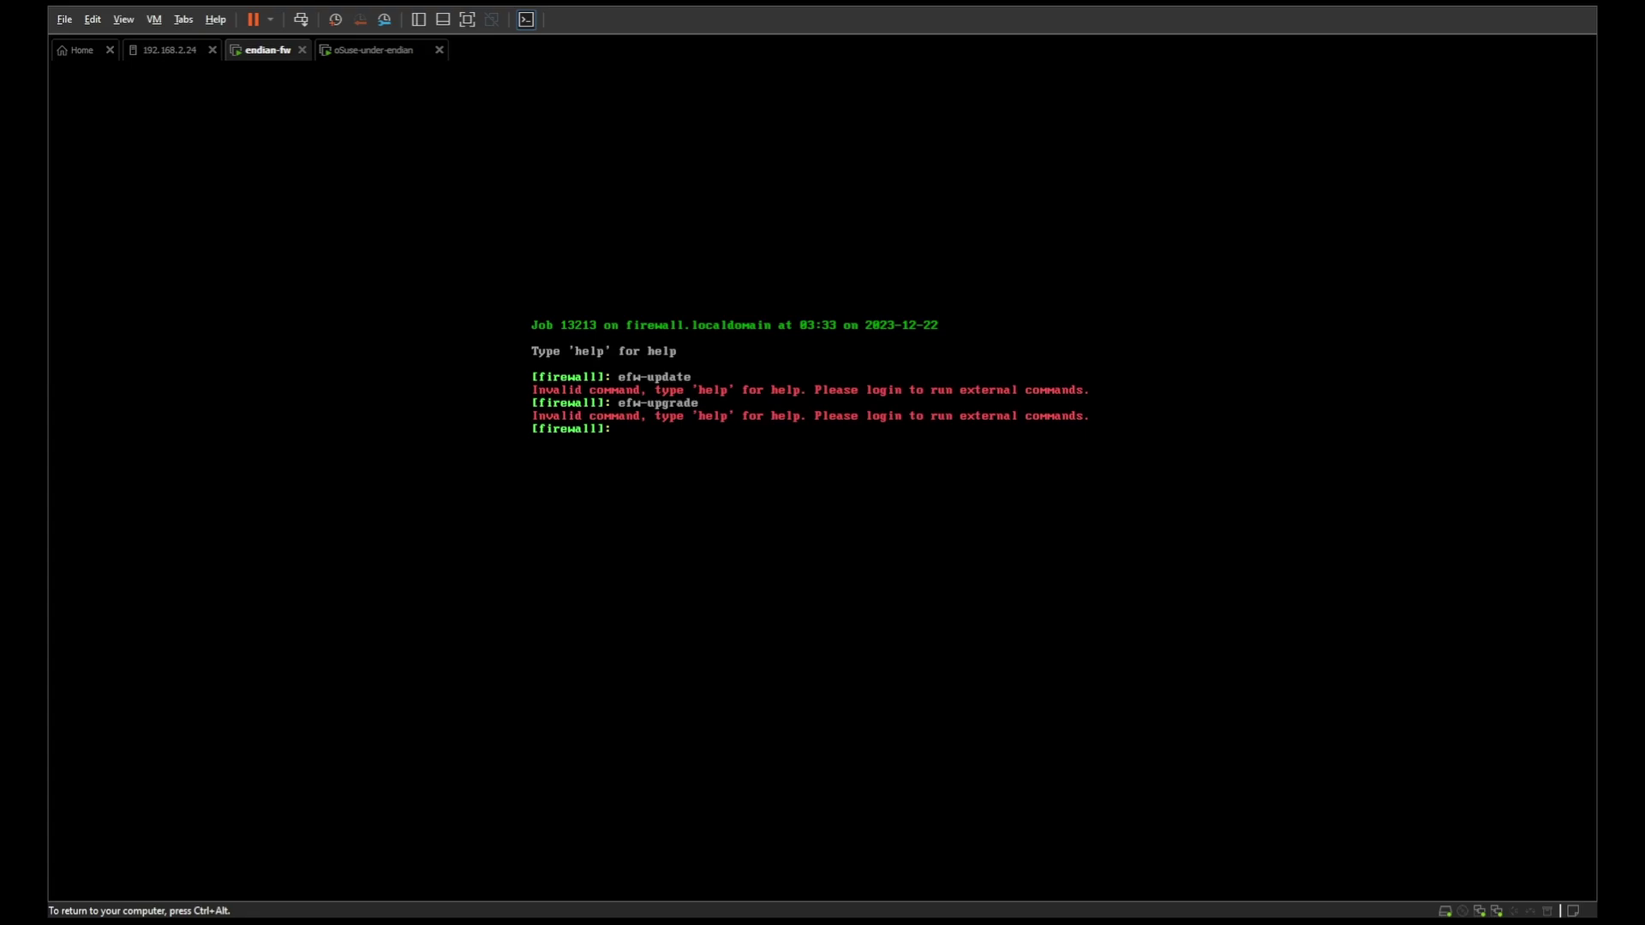
Release the firewall console and switch back to the openSUSE VM's Firefox page
key(ctrl+alt)
click(634, 529)
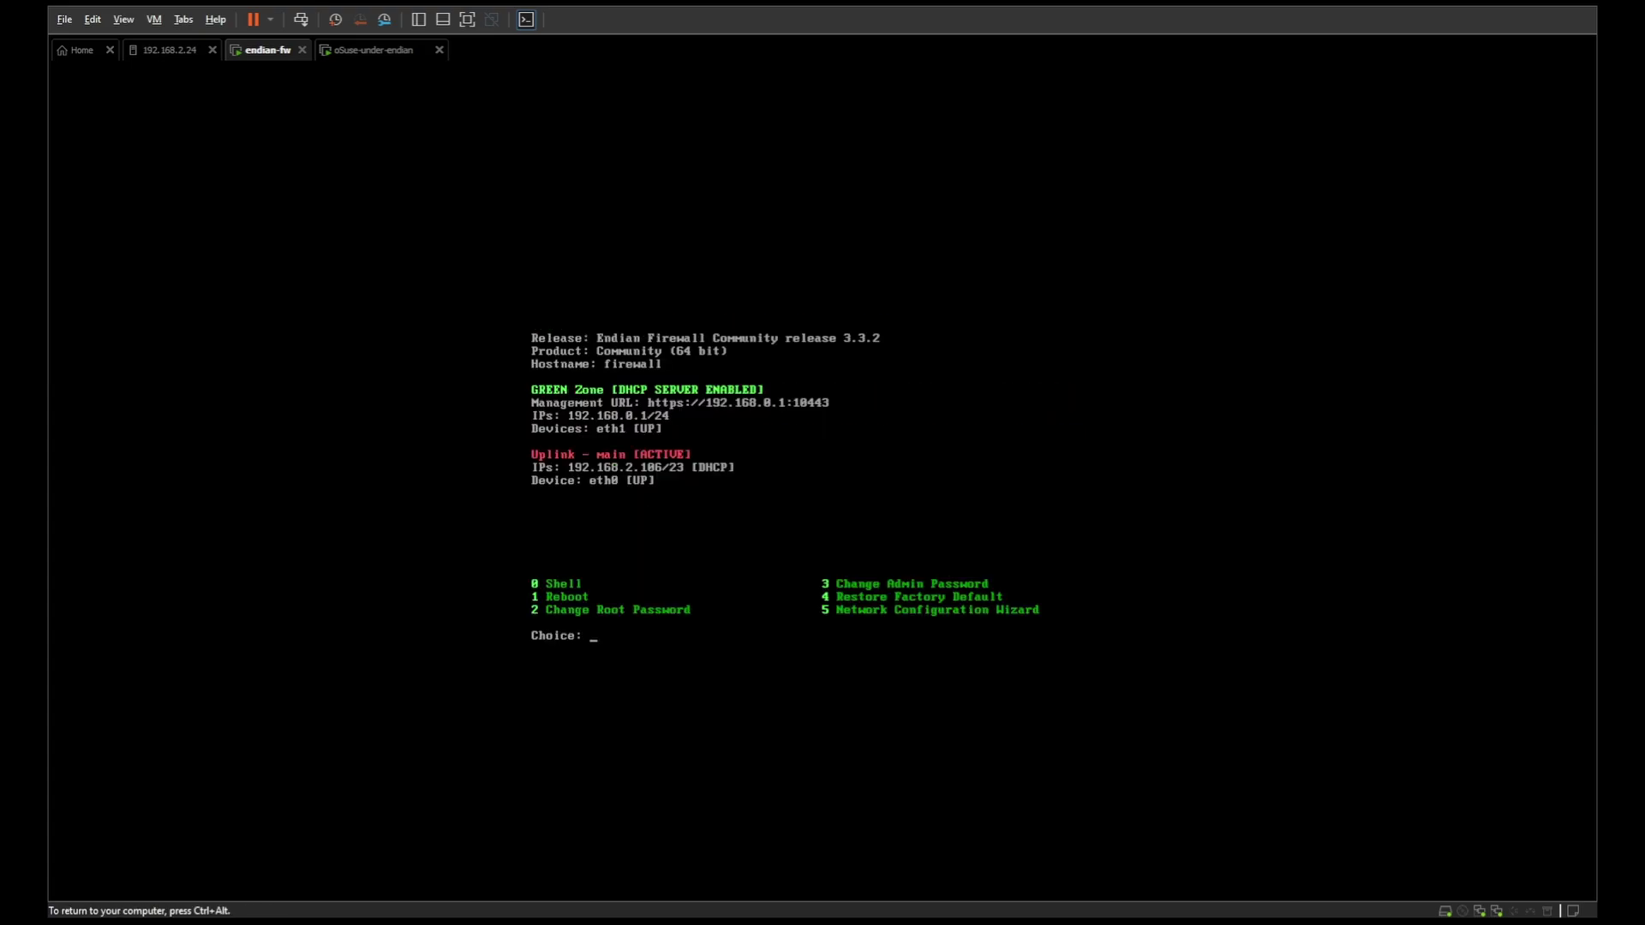
key(ctrl+alt)
click(389, 52)
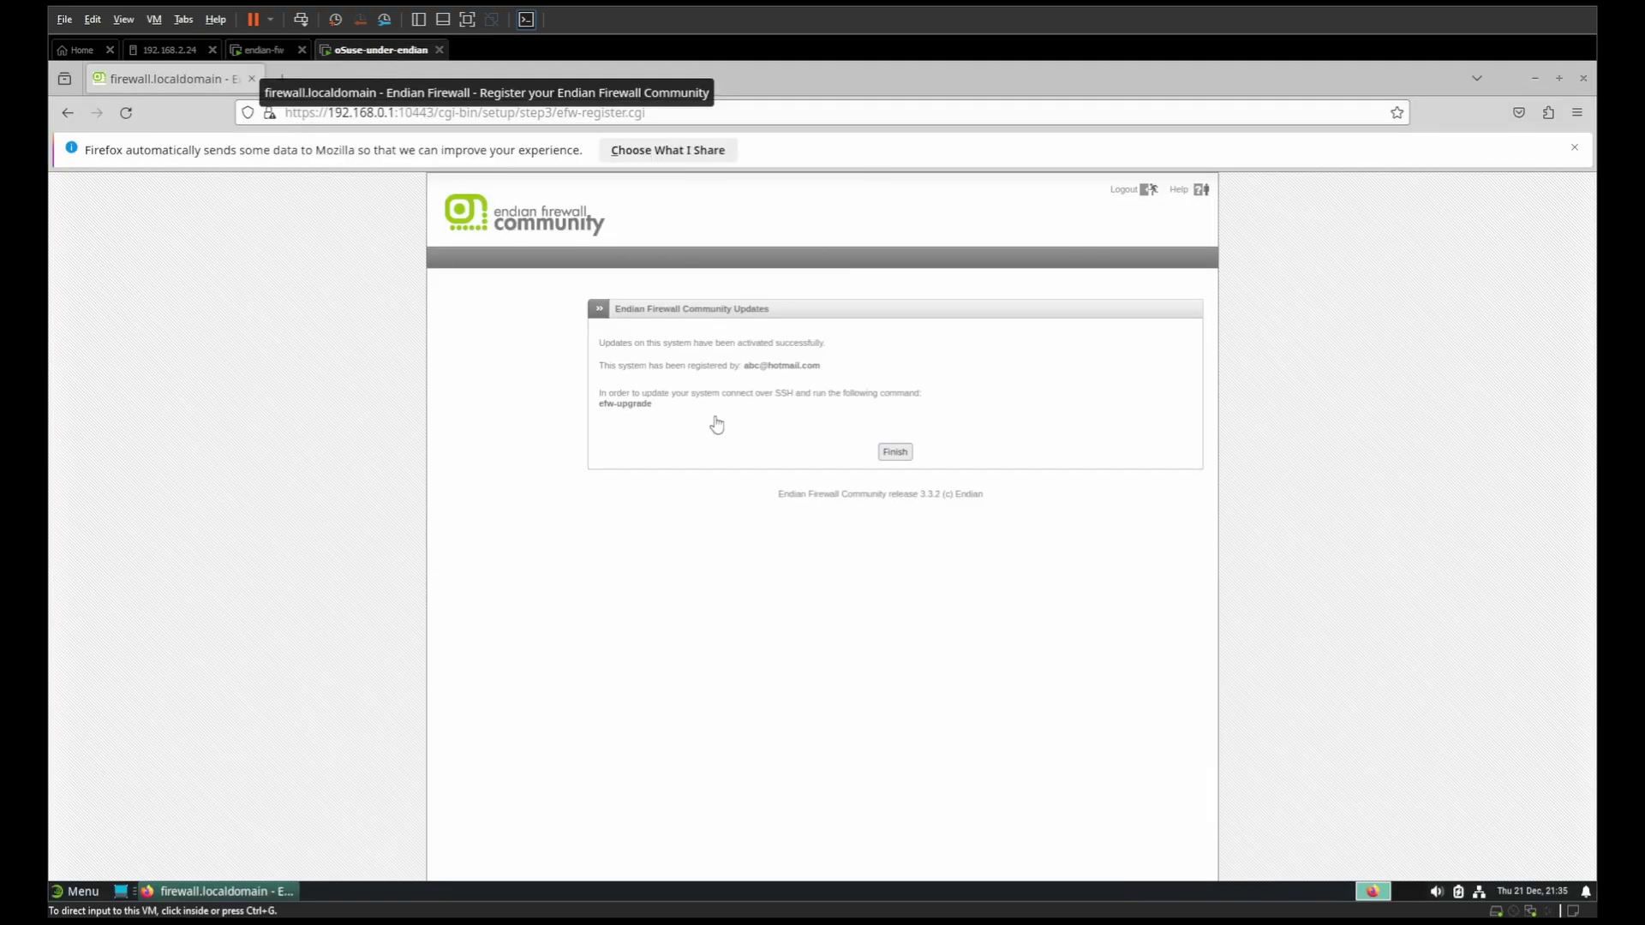
Finish the setup and sign in to the Endian web UI with the root account and password
click(895, 451)
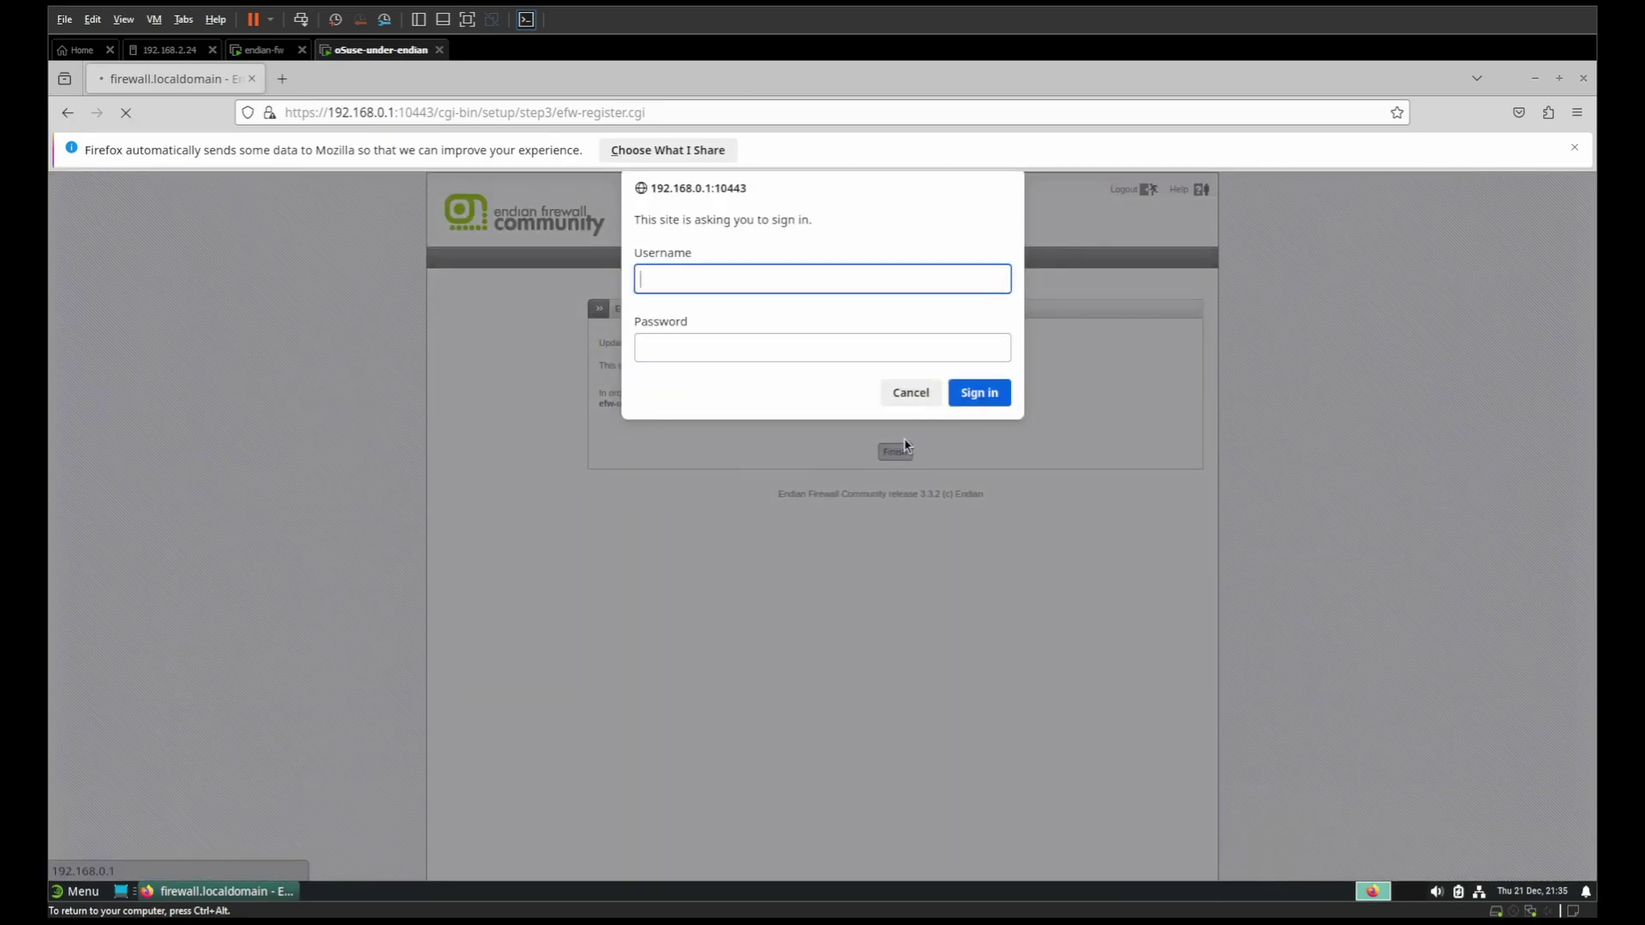
text(root)
key(Tab)
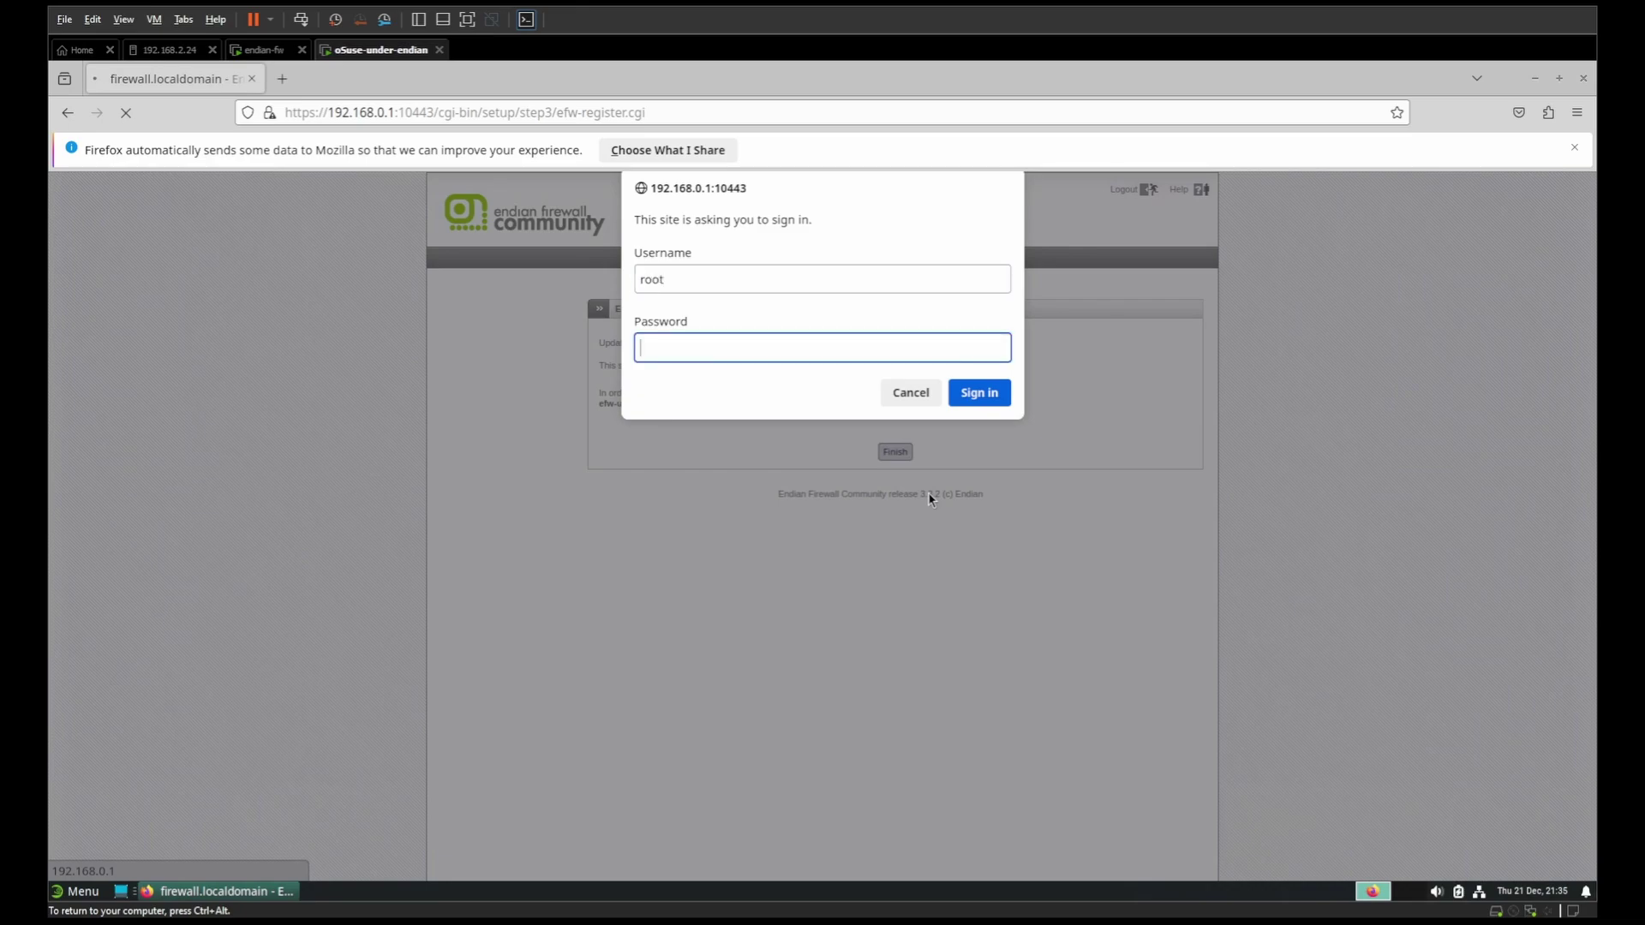
text(•••••••)
key(Return)
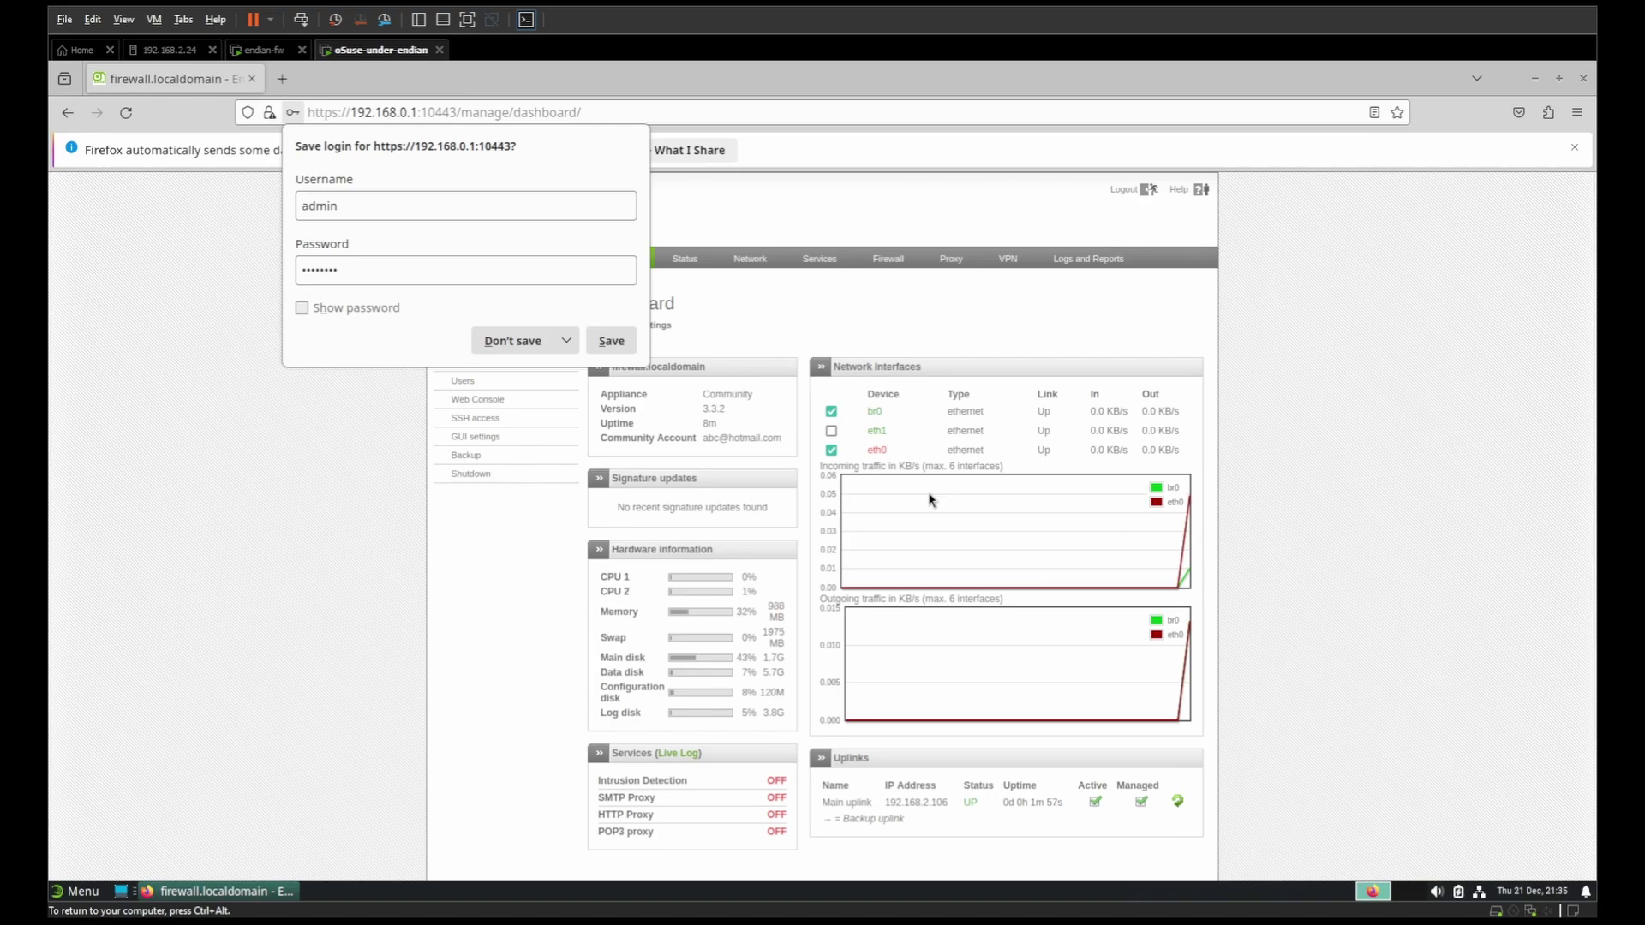
Decline Firefox's offer to save the firewall login
click(367, 316)
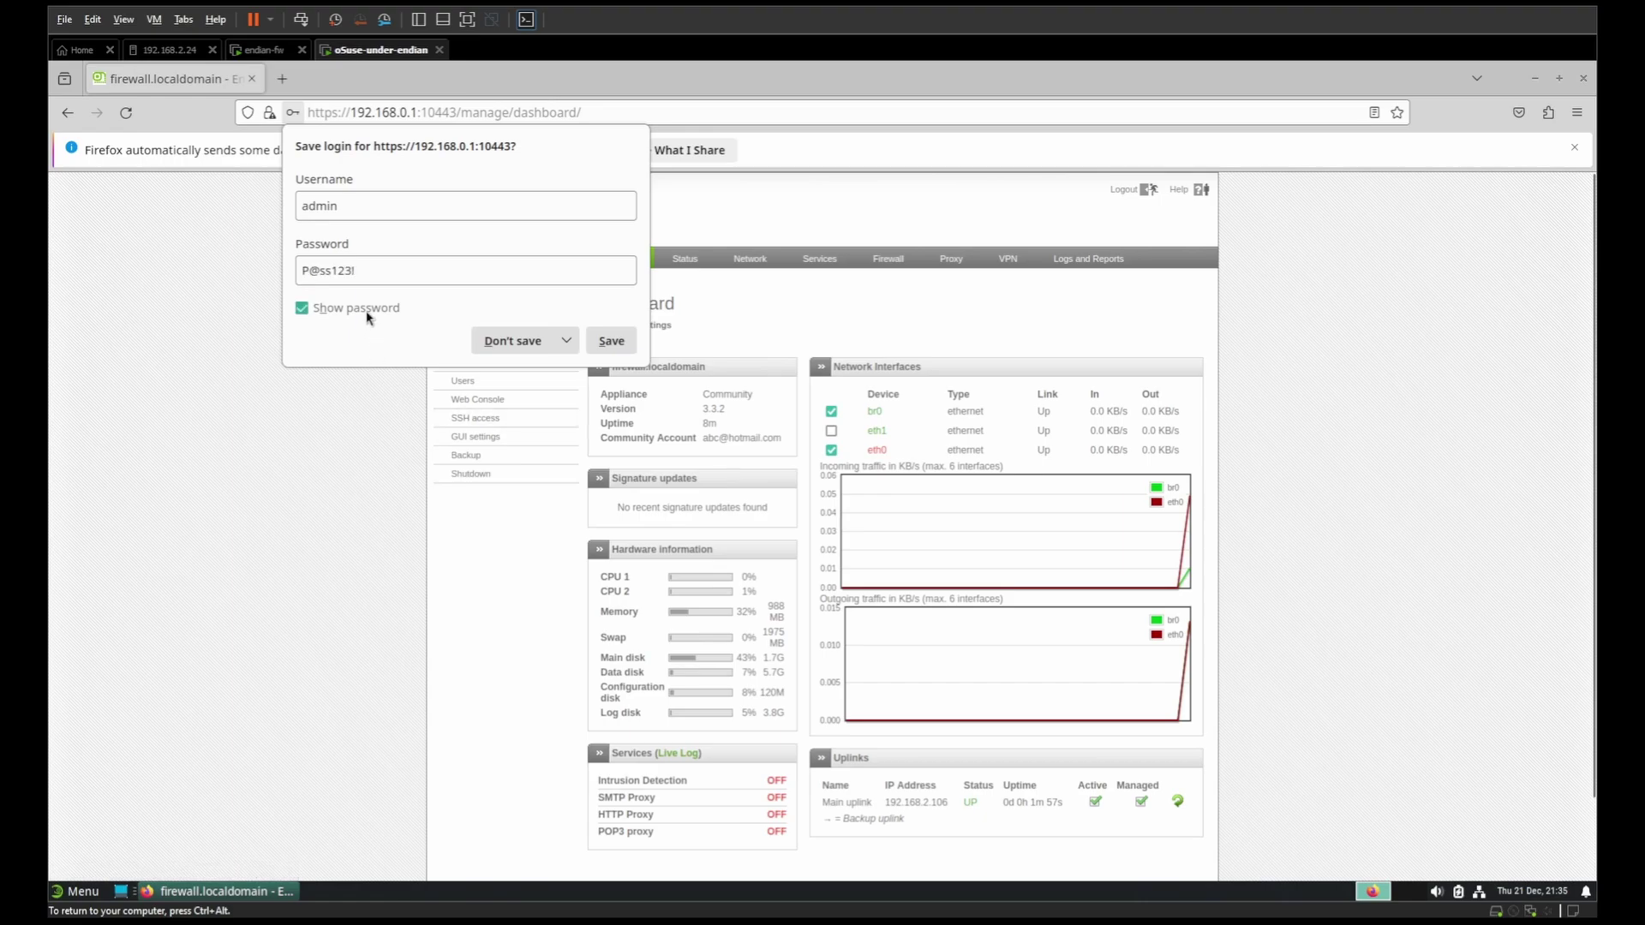
click(389, 272)
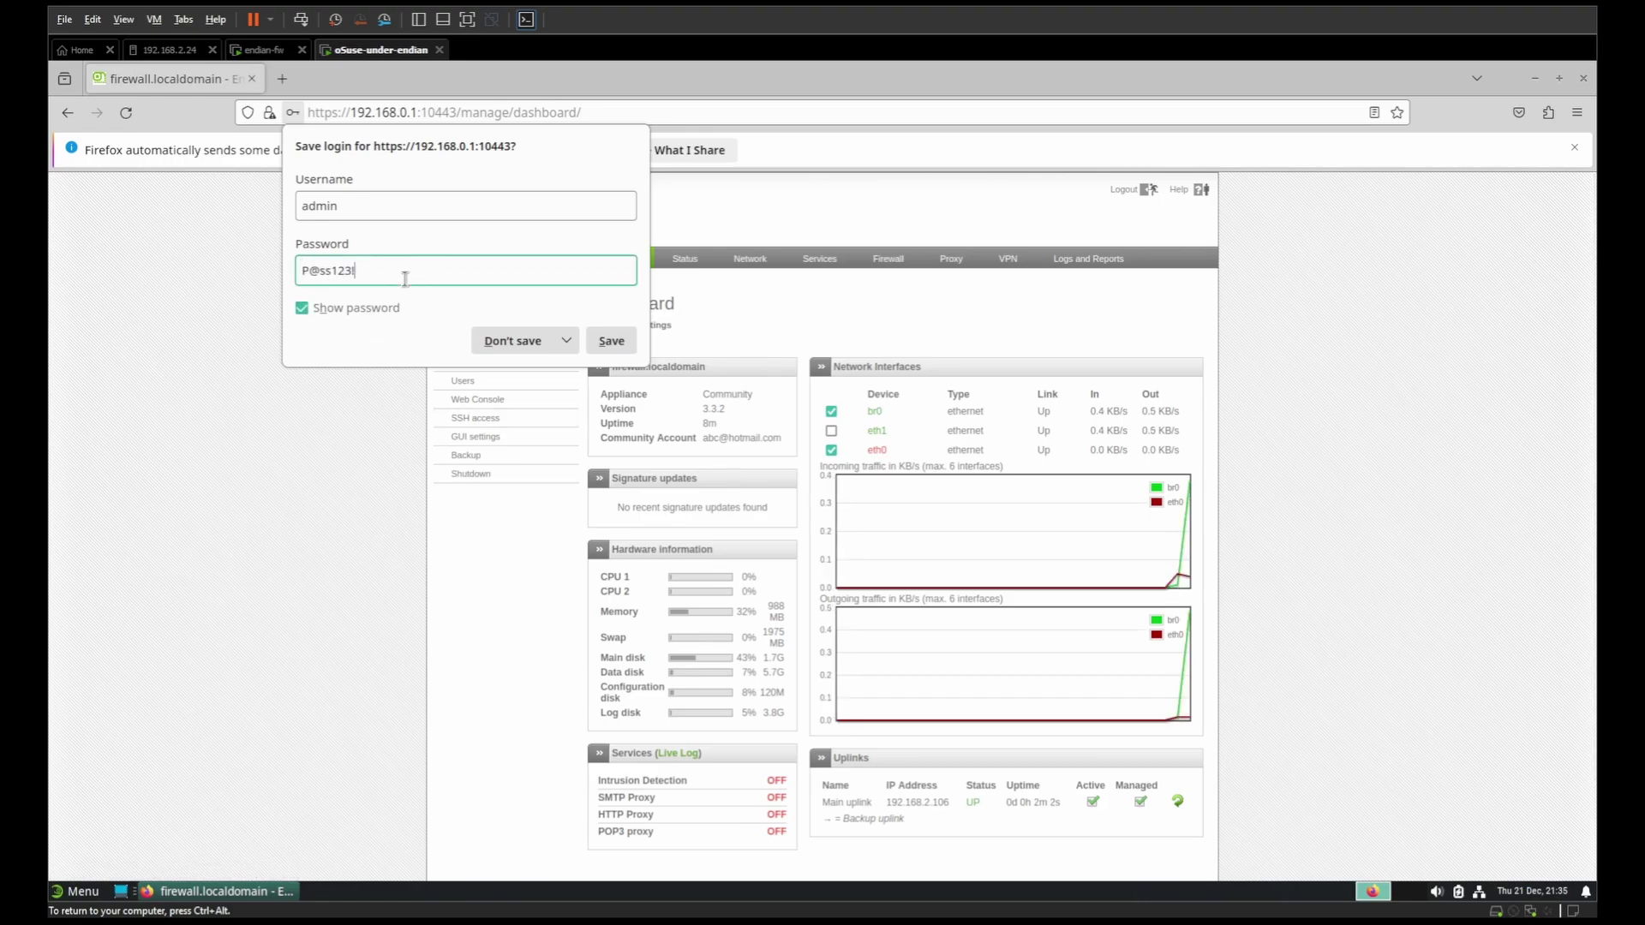
click(375, 310)
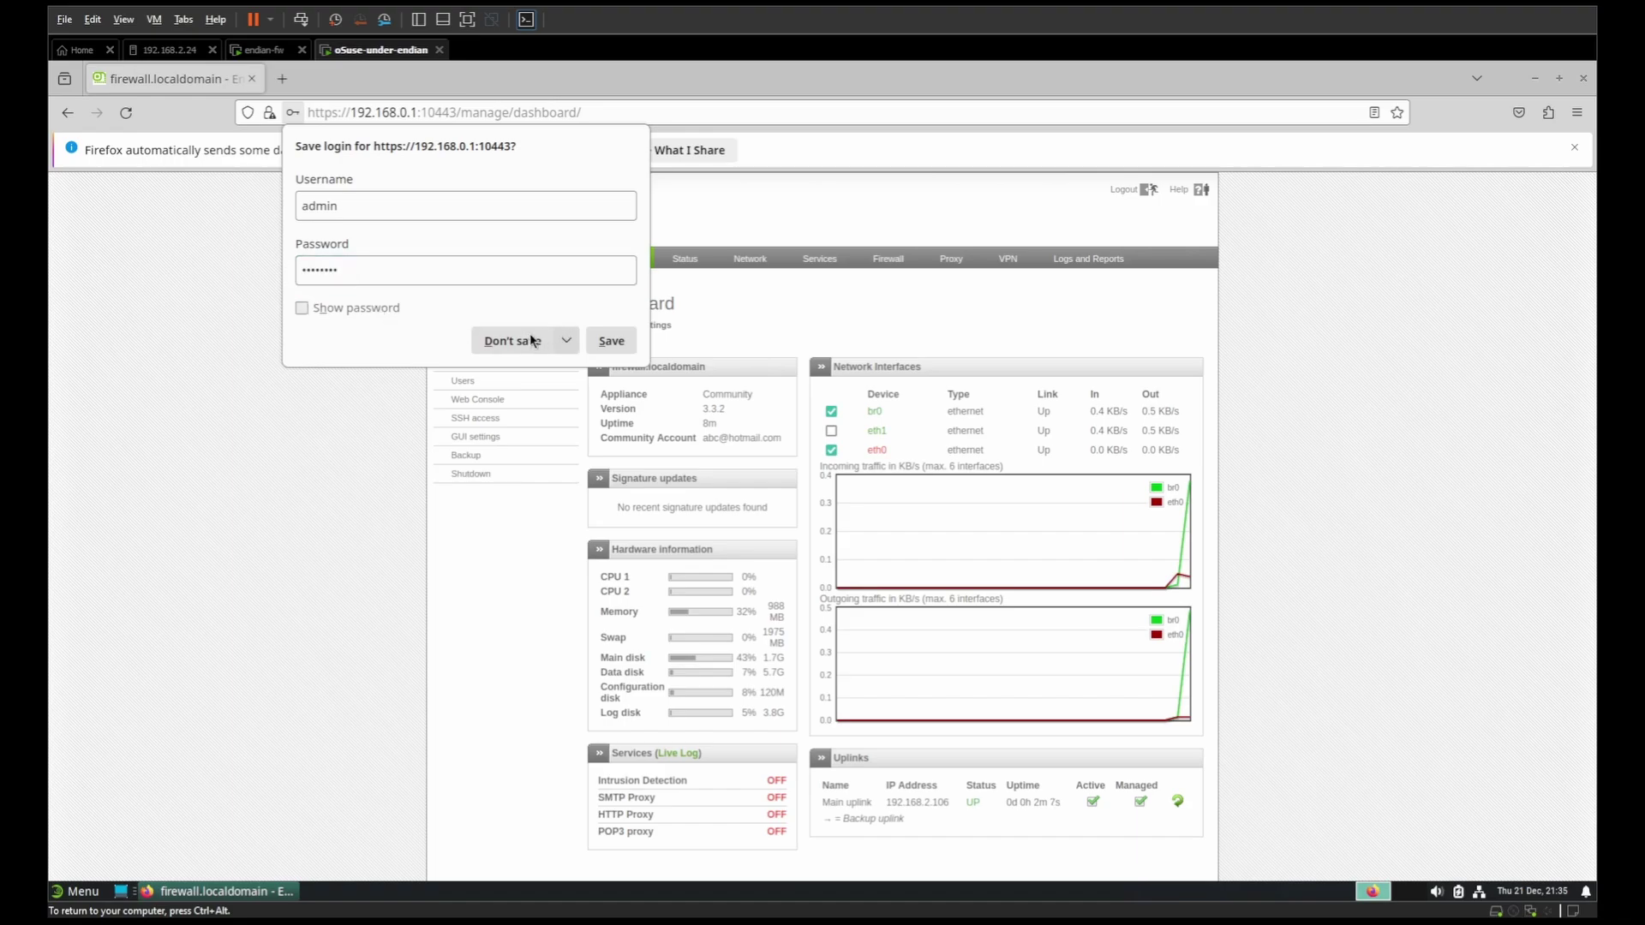
click(525, 341)
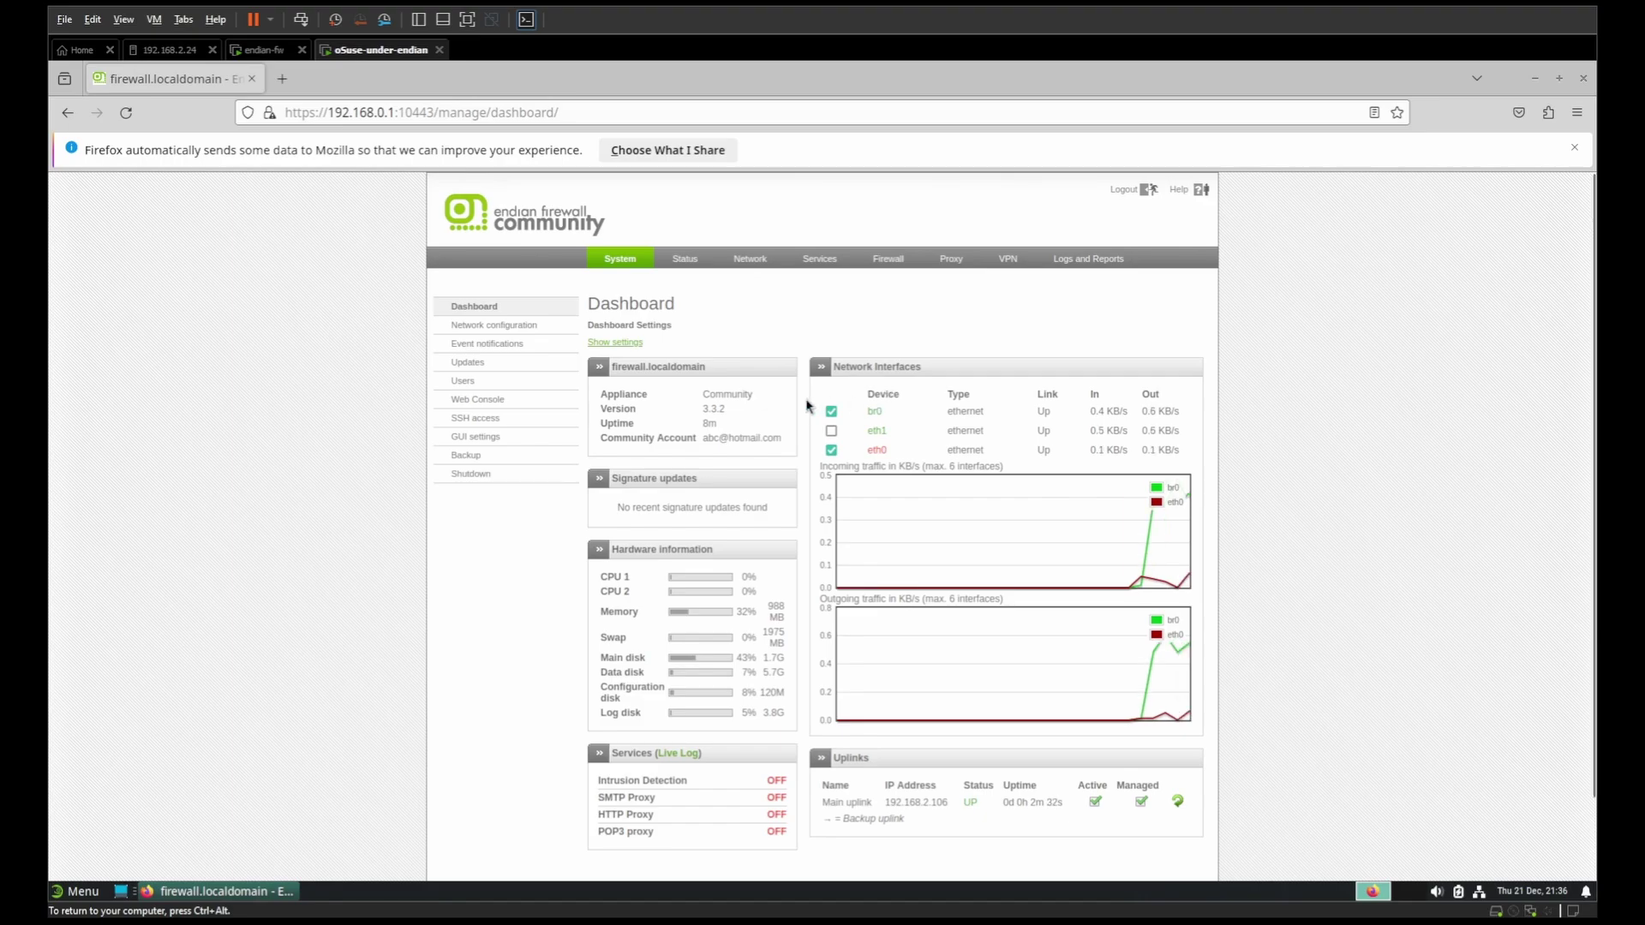
Turn off Firefox's technical data sharing and studies, then return to the Dashboard
click(653, 158)
scroll(569, 205, down, 2)
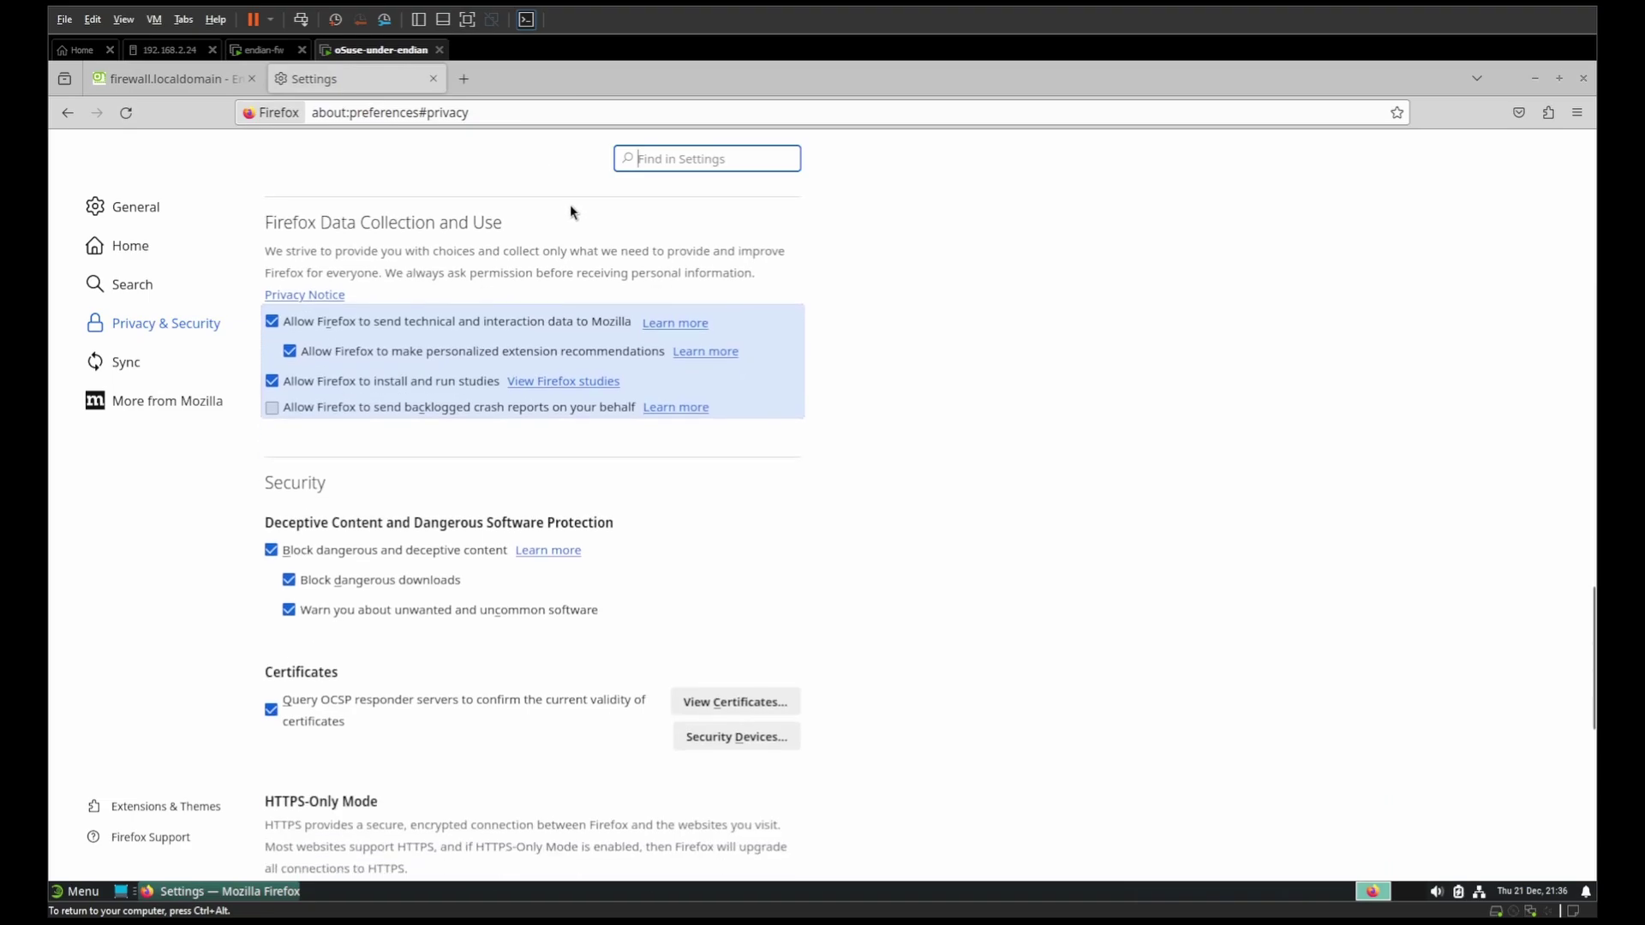
click(426, 323)
click(381, 446)
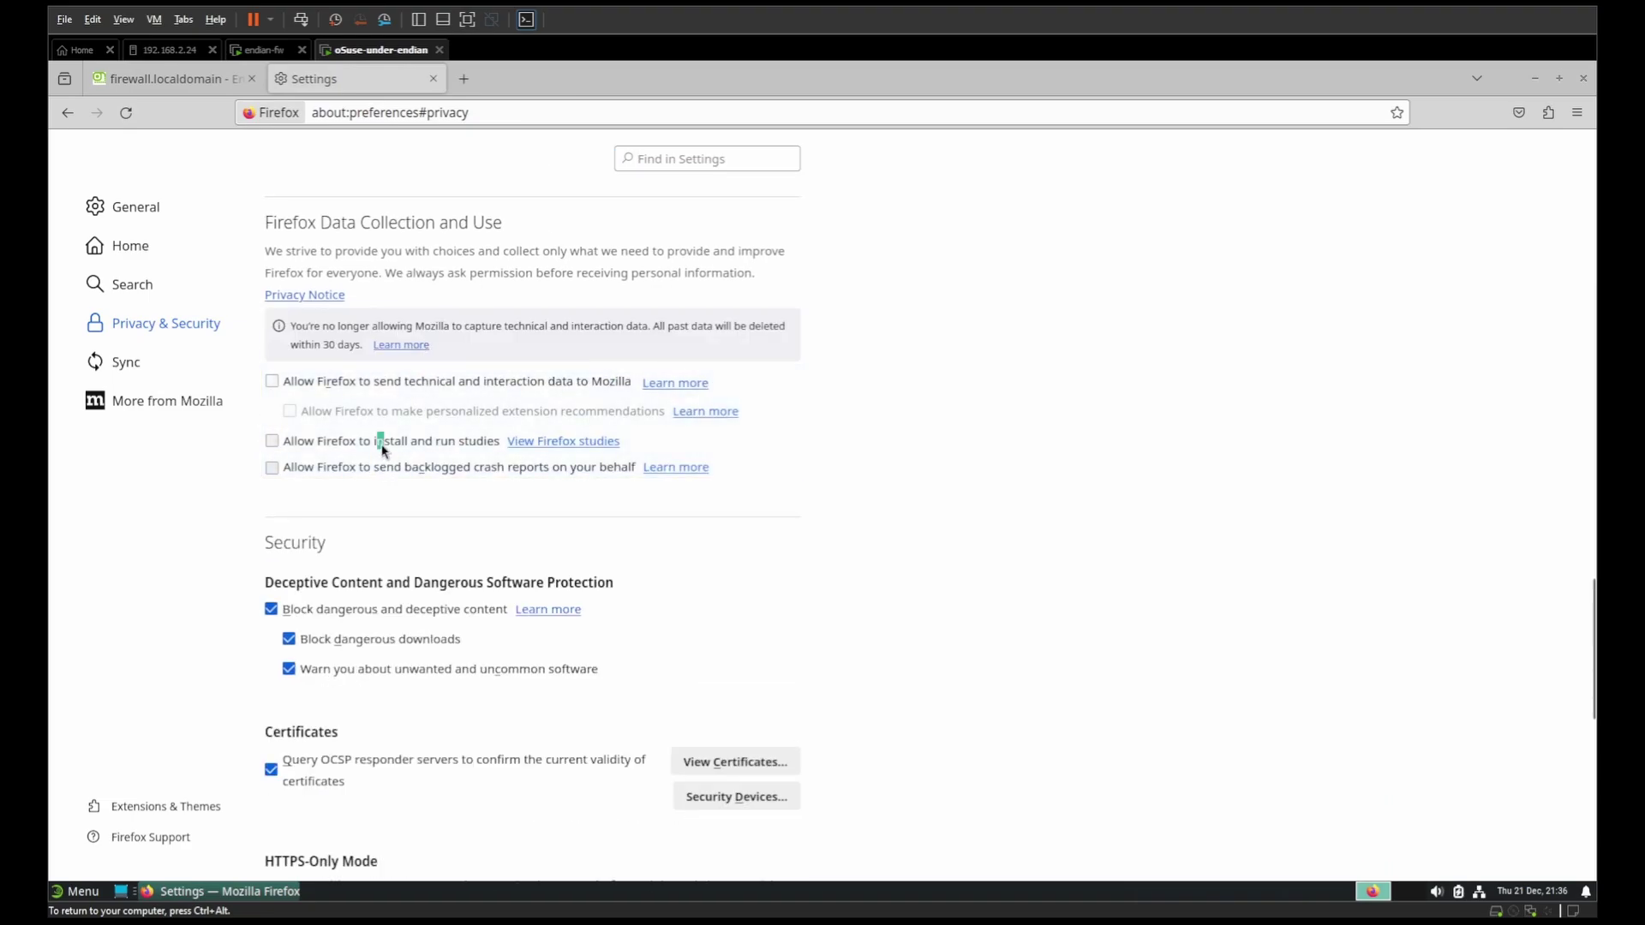
click(433, 78)
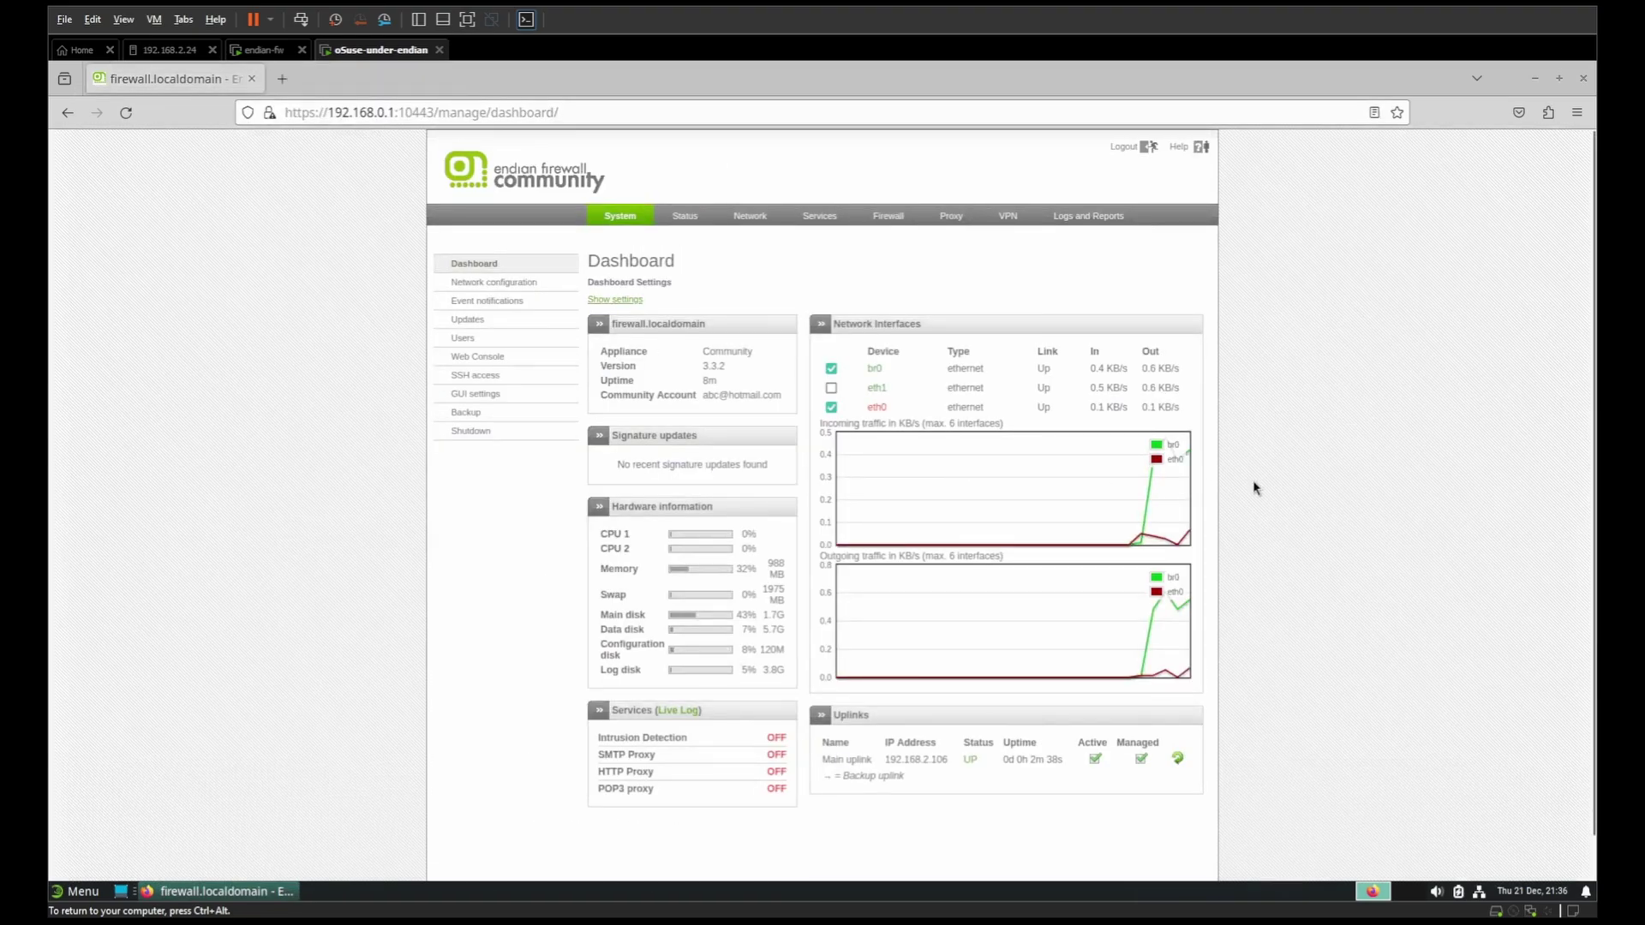